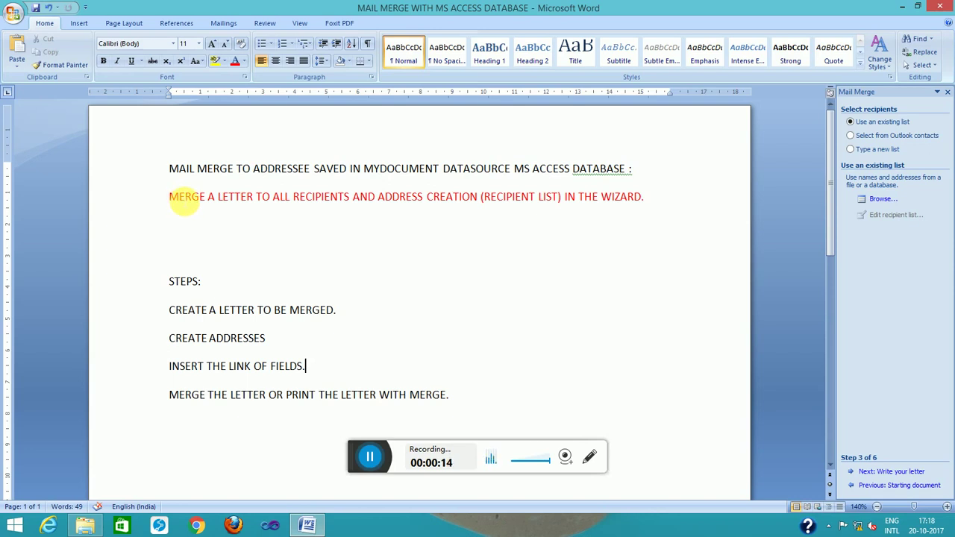
Show the Mailings tab and open Start Mail Merge, closing it without choosing an option
left_click(223, 24)
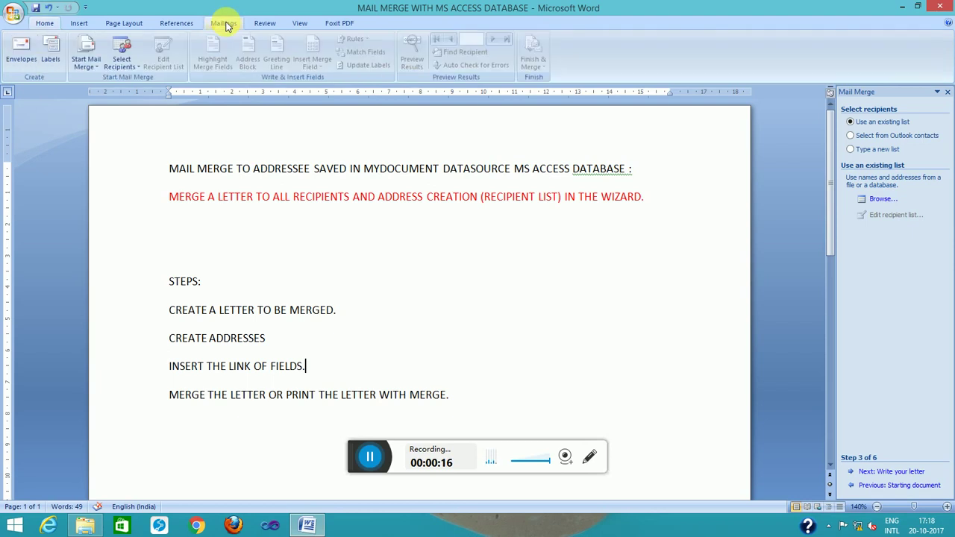
left_click(96, 68)
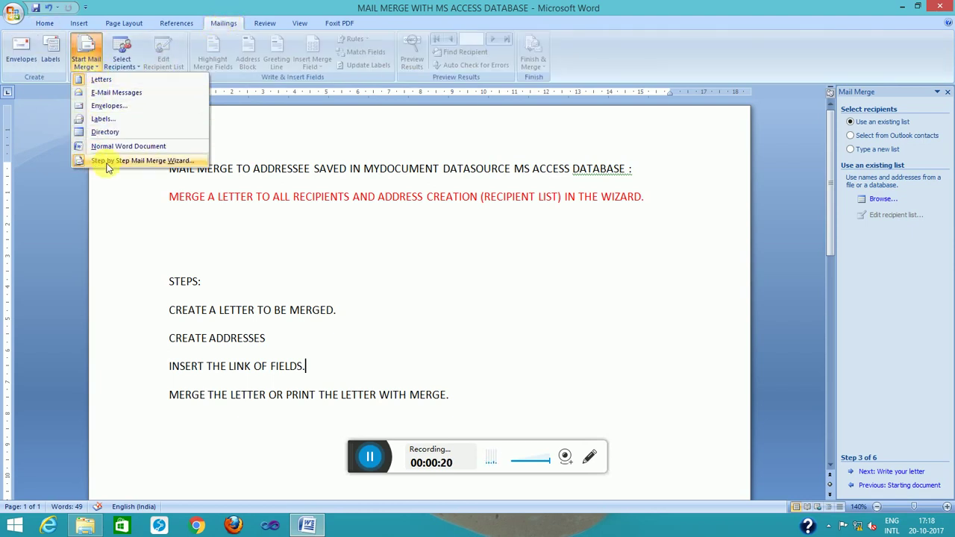
left_click(291, 173)
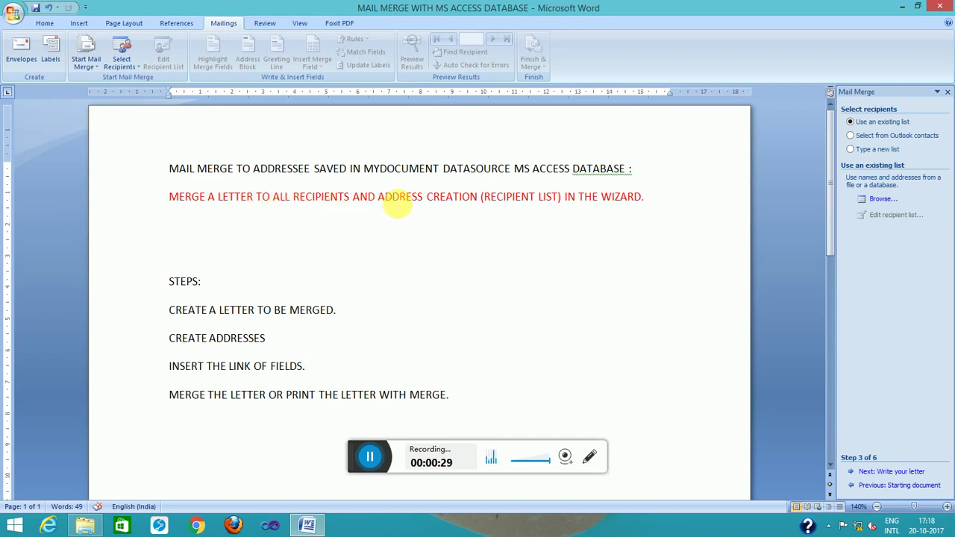
left_click(392, 198)
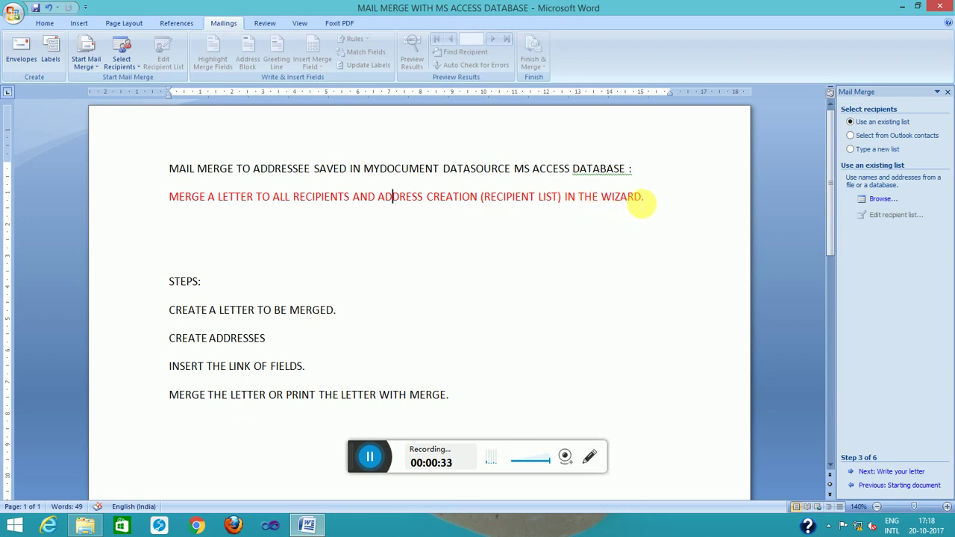
left_click(173, 395)
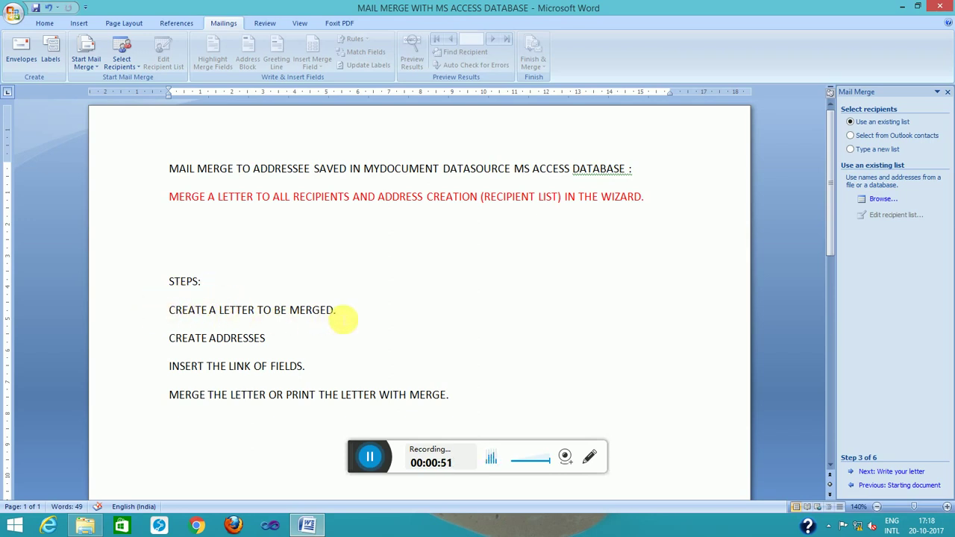
left_click(286, 342)
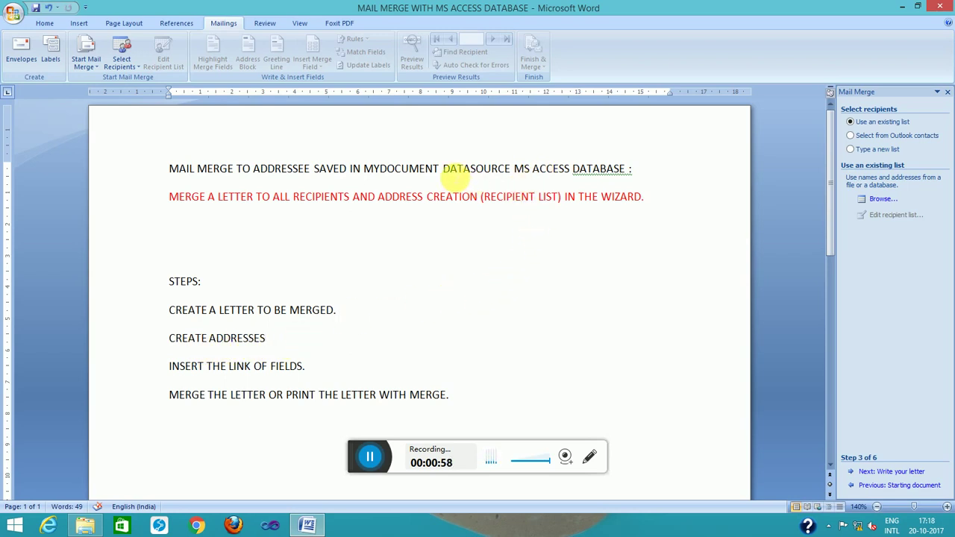
left_click(621, 168)
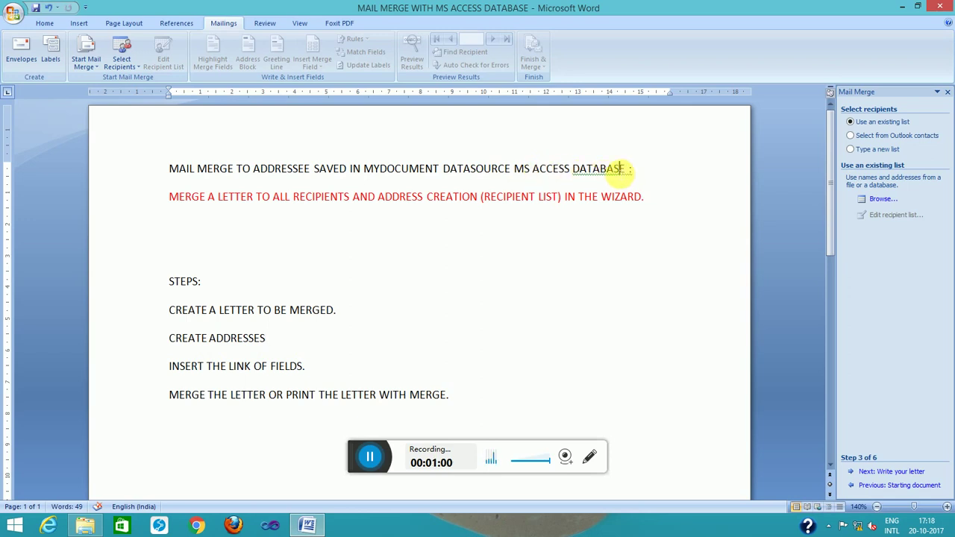
left_click_drag(171, 373, 330, 373)
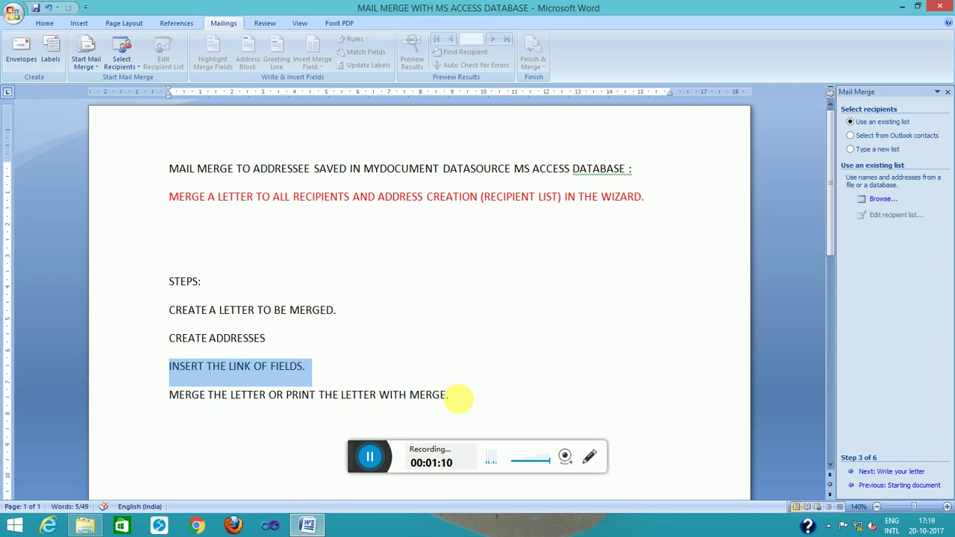
left_click(458, 399)
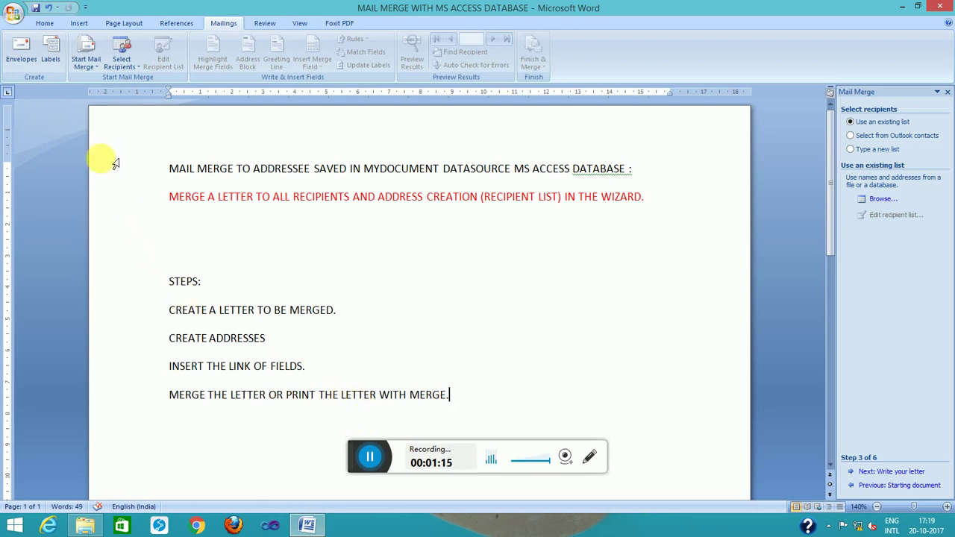
Create a new blank document from the Office button
left_click(13, 16)
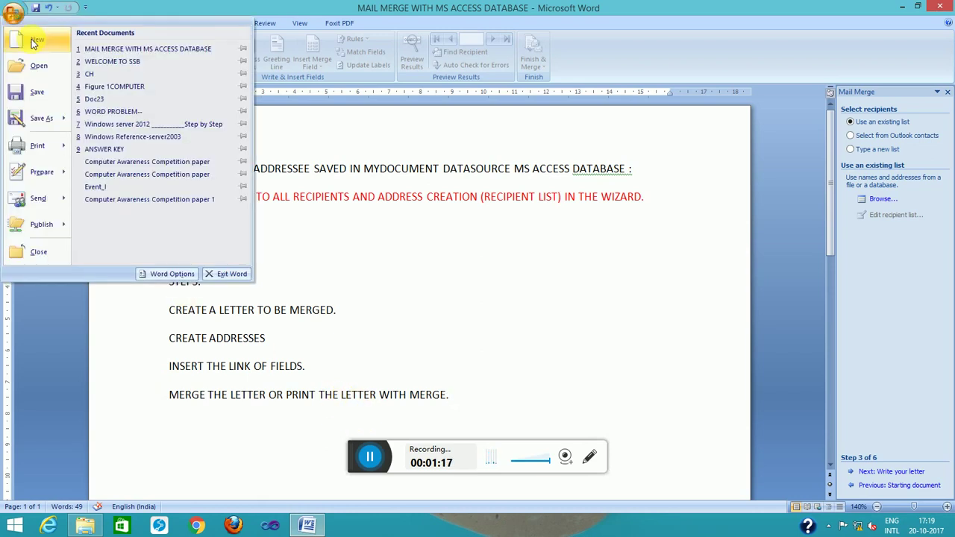
left_click(33, 43)
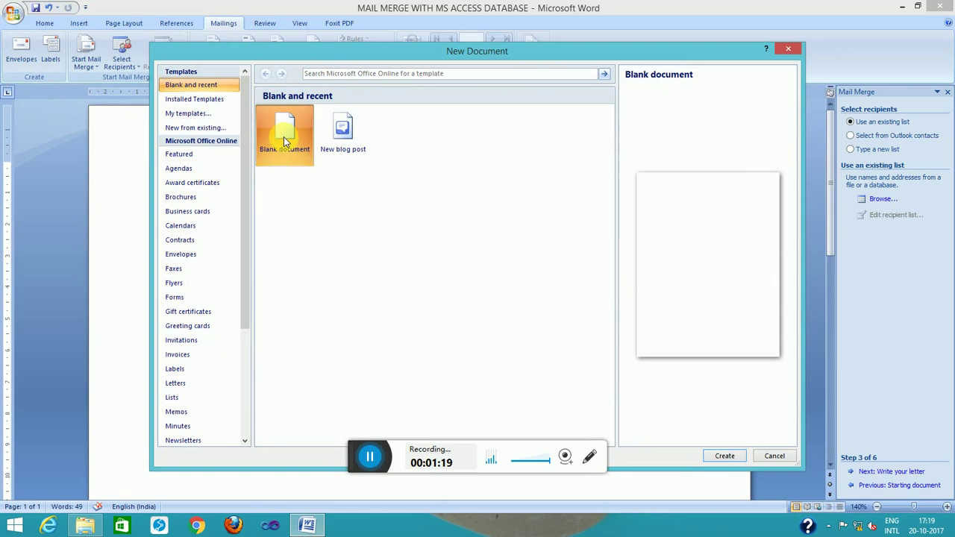
double_click(284, 138)
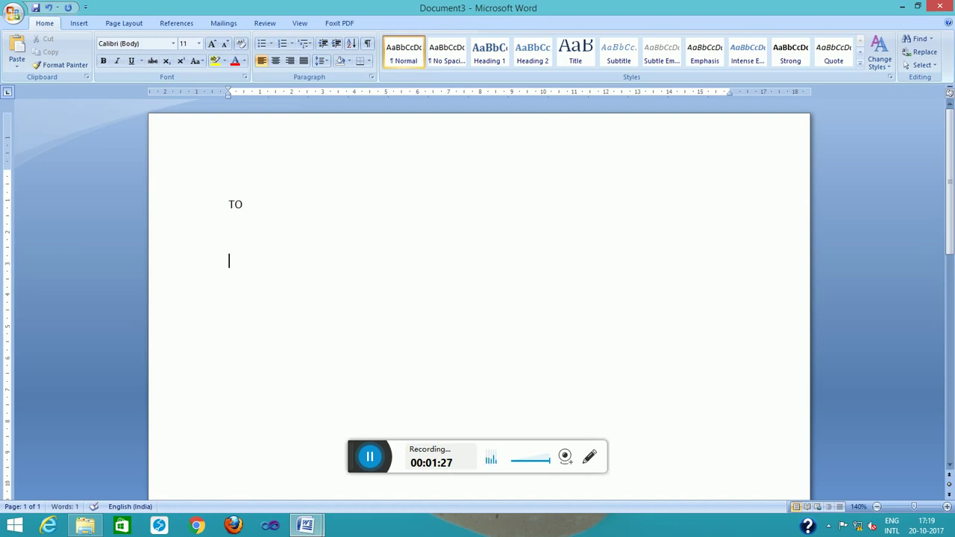
Type the letter: TO, 'SUB: CONVEY MY DIWALI WISHES TO YOU AND ALL.', WITH THANKS and sender's name
type("SUB: CONVEY MY DIVA")
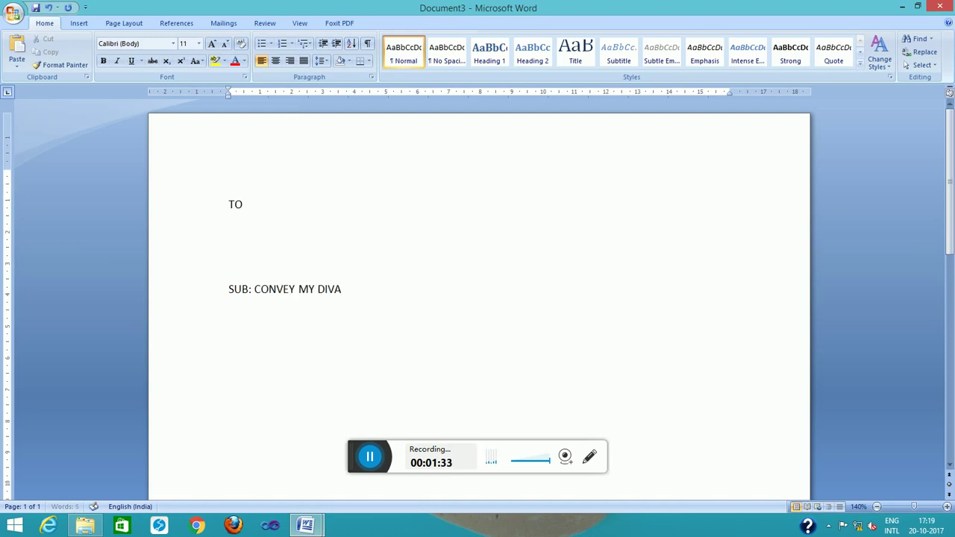
key("BackSpace")
key("BackSpace")
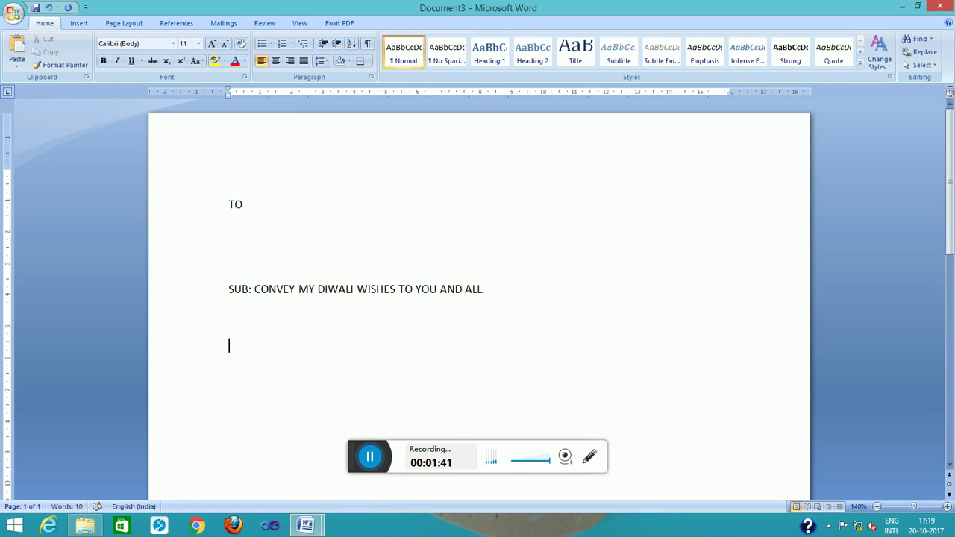
type("THANKS  ")
type("PADMA")
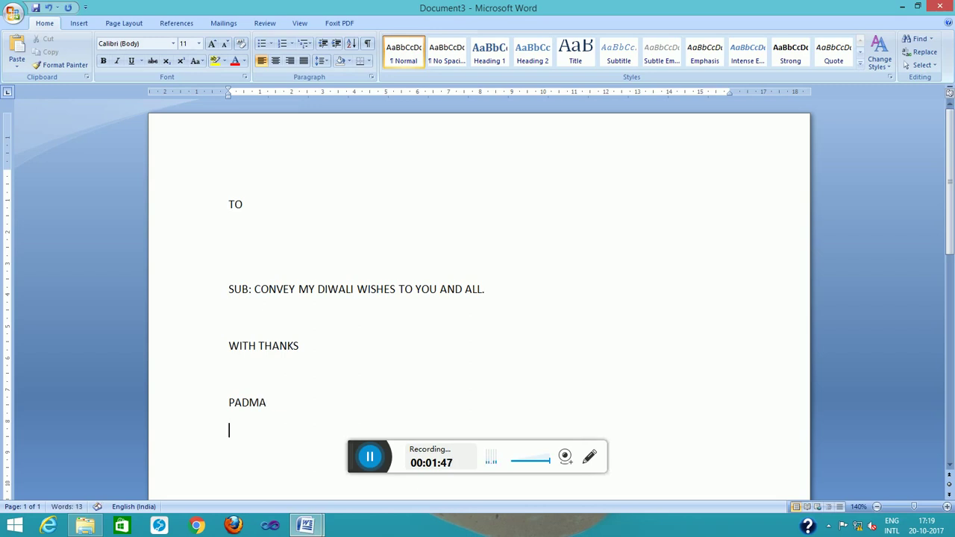
left_click(252, 246)
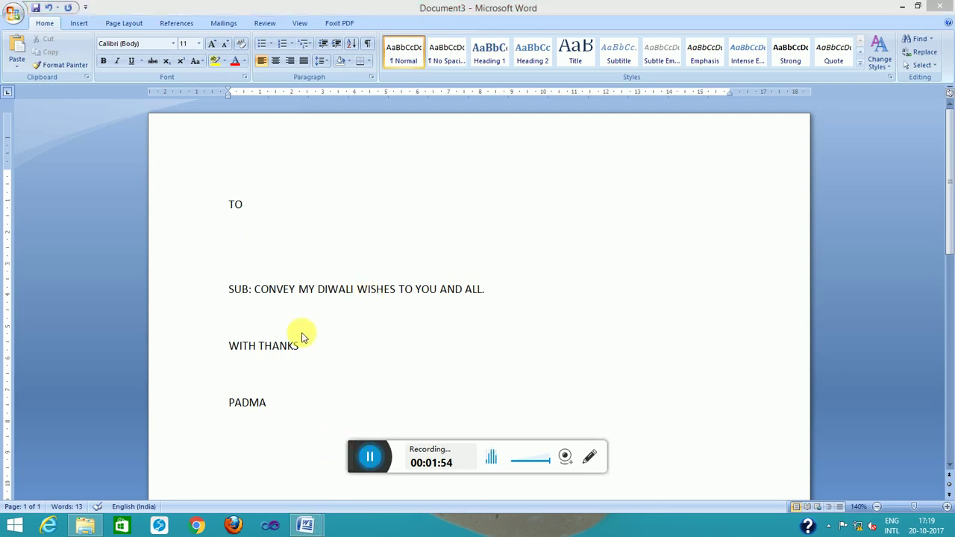
left_click(239, 240)
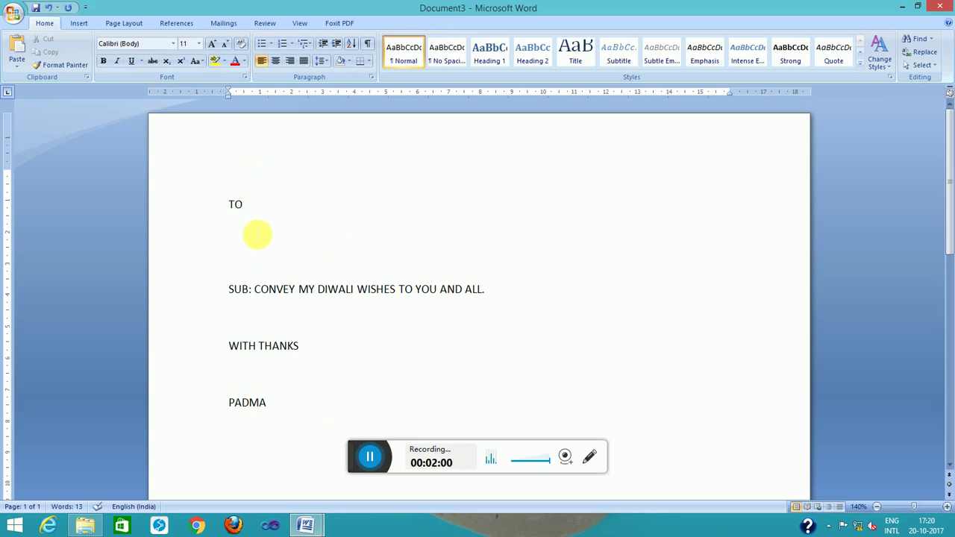
Run the Step by Step Mail Merge Wizard for letters on this document and pick Type a new list
left_click(223, 24)
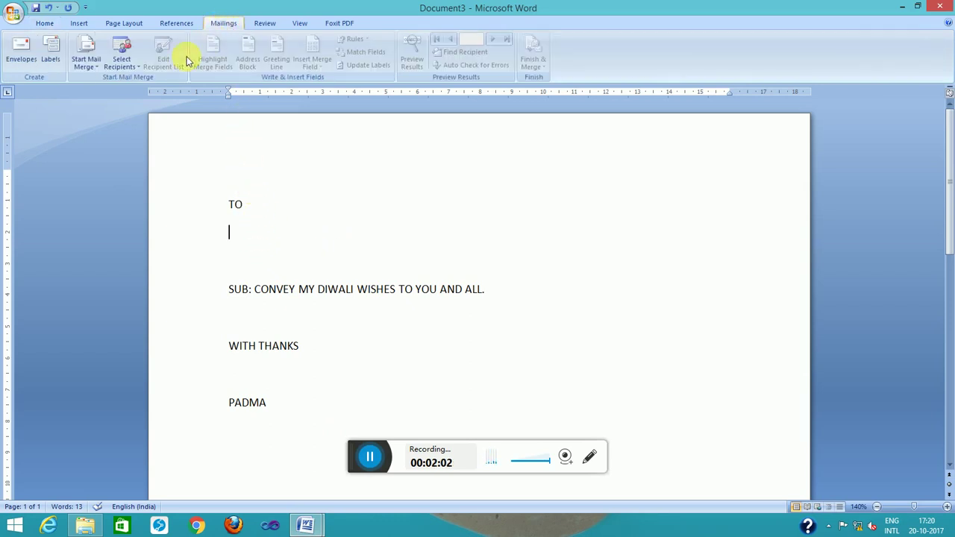
left_click(88, 64)
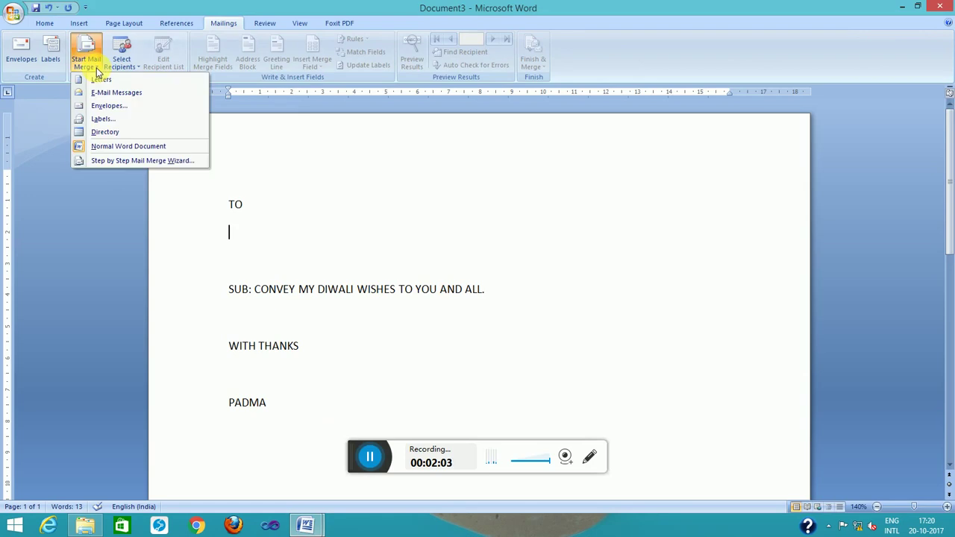
left_click(119, 159)
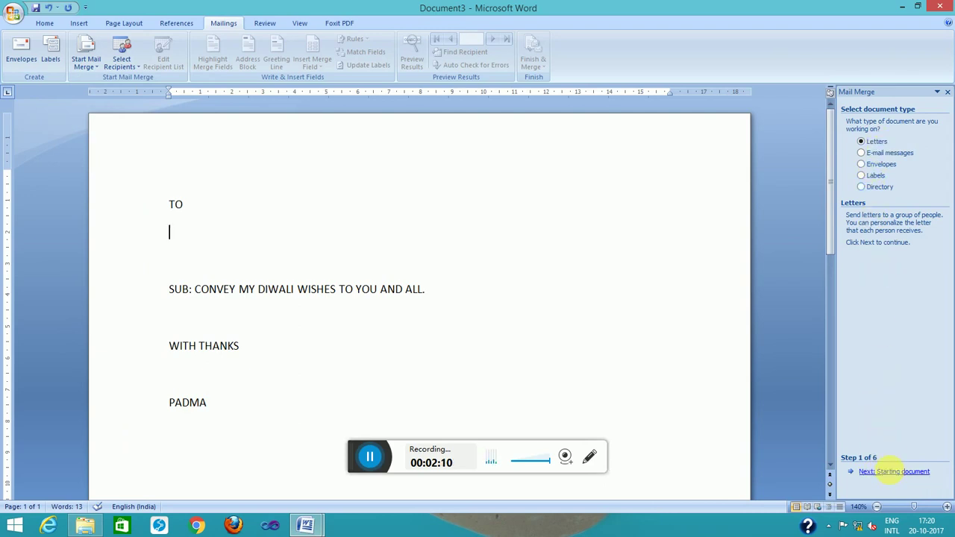
left_click(894, 472)
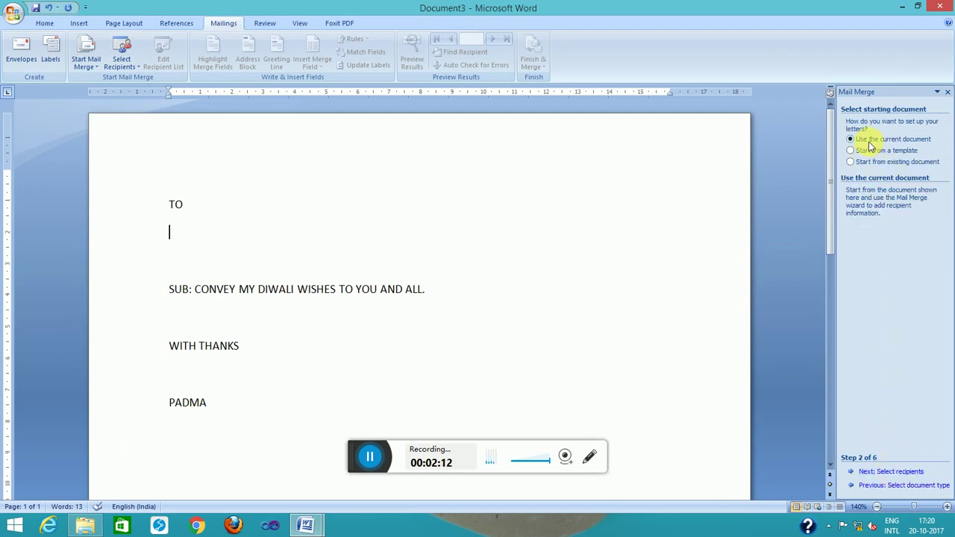
left_click(171, 233)
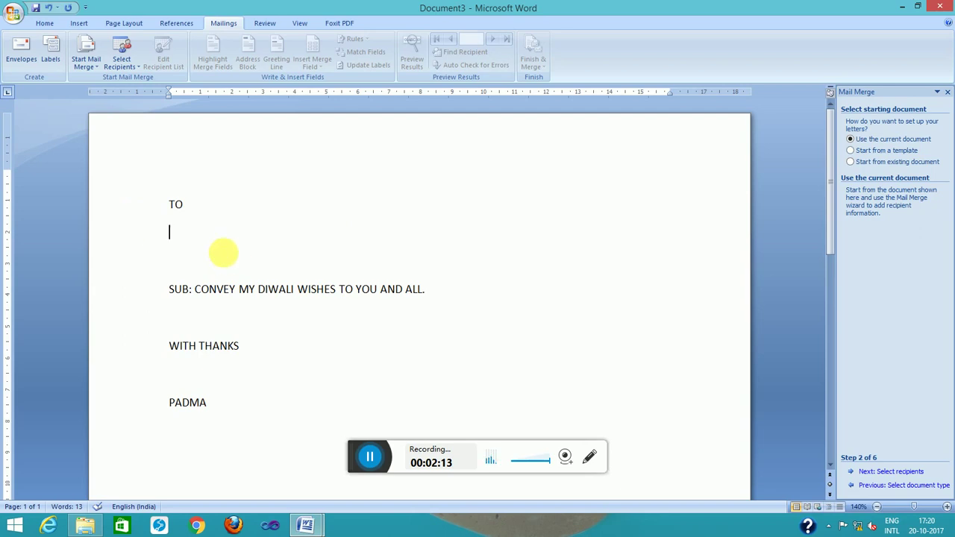
left_click(868, 471)
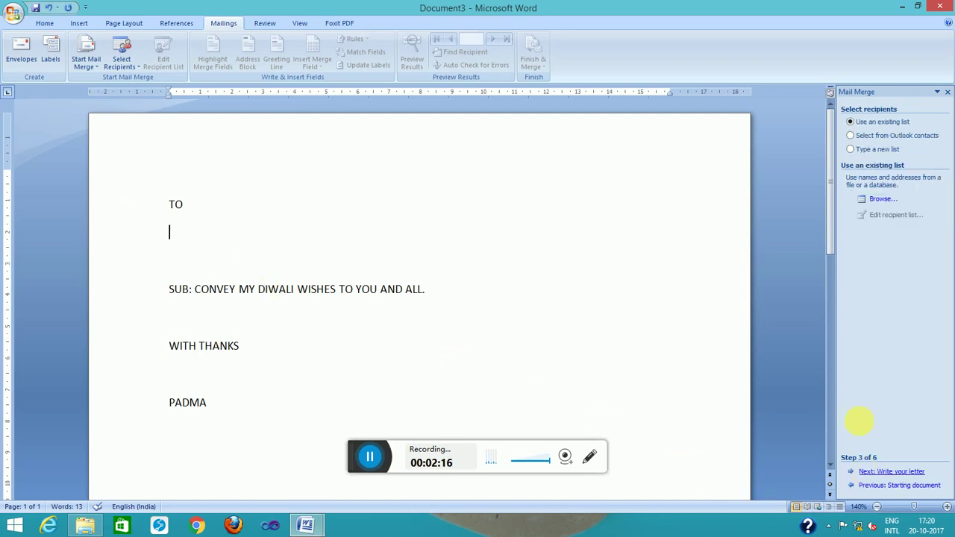
left_click(865, 152)
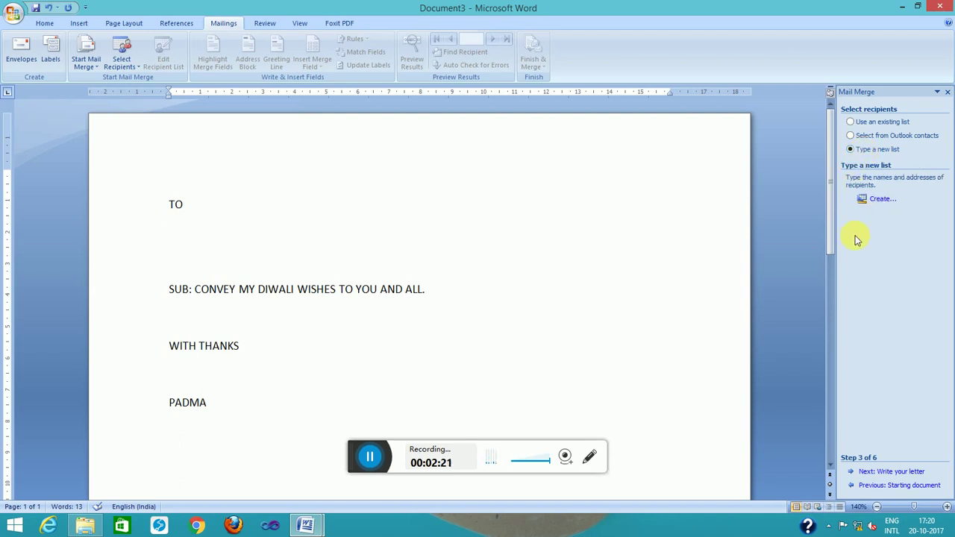
Open a new address list and enter the first recipient: title MR, first and last name, company HCL
left_click(882, 200)
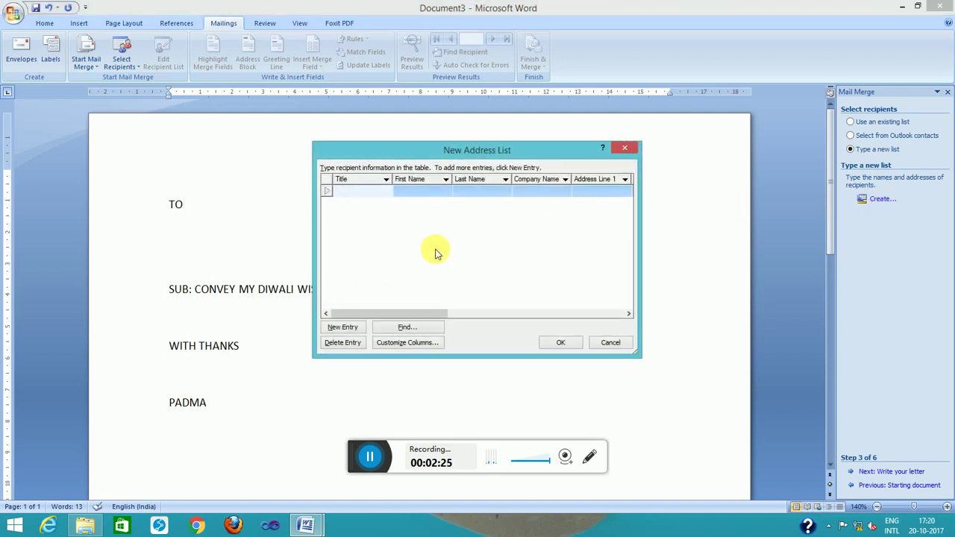
type("MR")
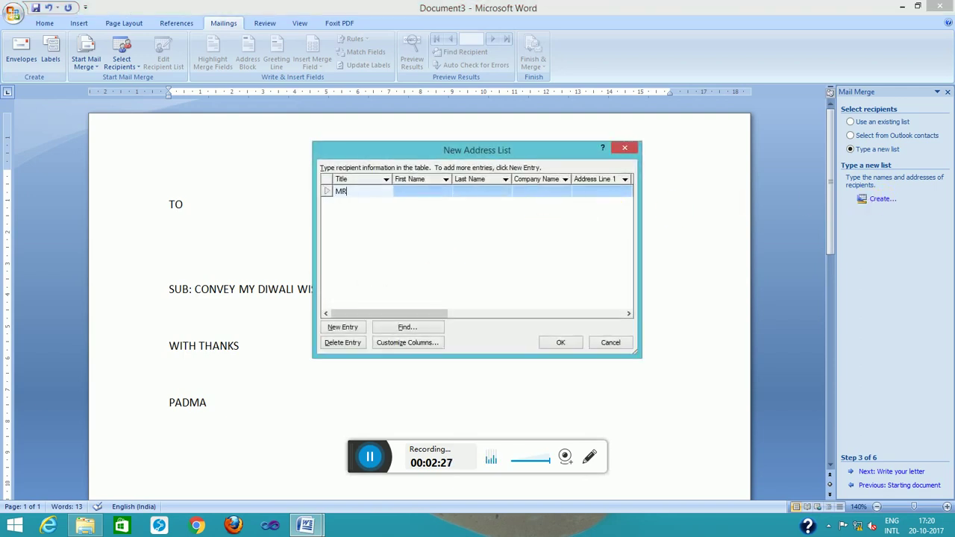
key("Tab")
key("Tab")
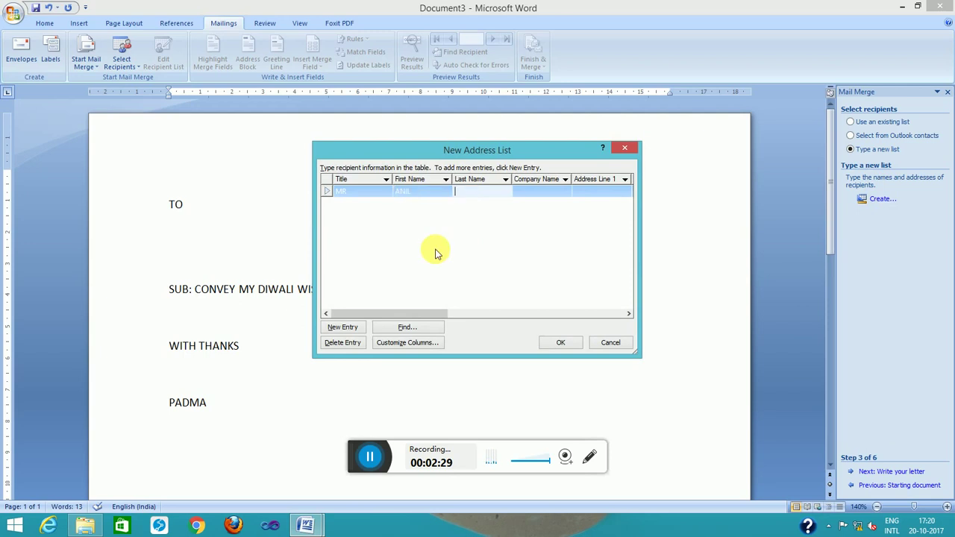
key("Tab")
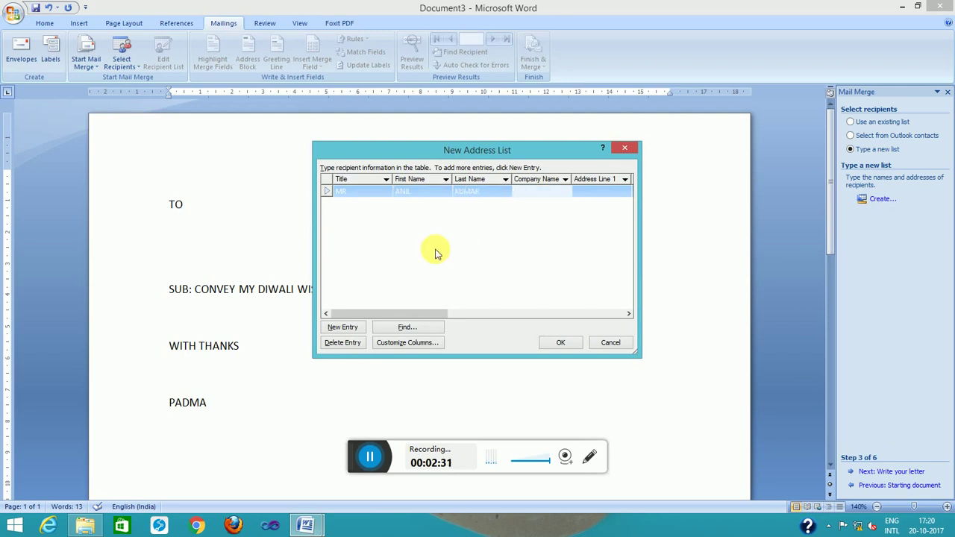
type("H")
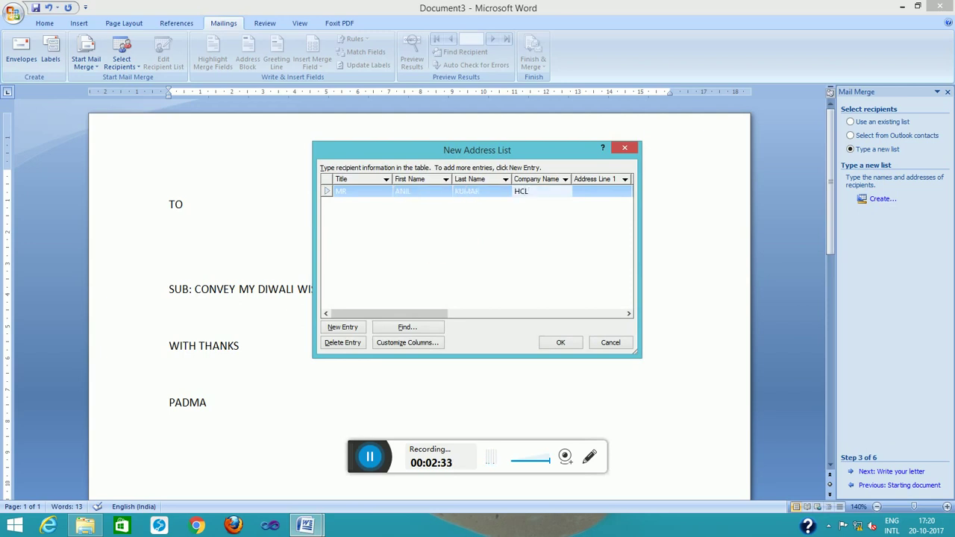
type("CL")
left_click(603, 192)
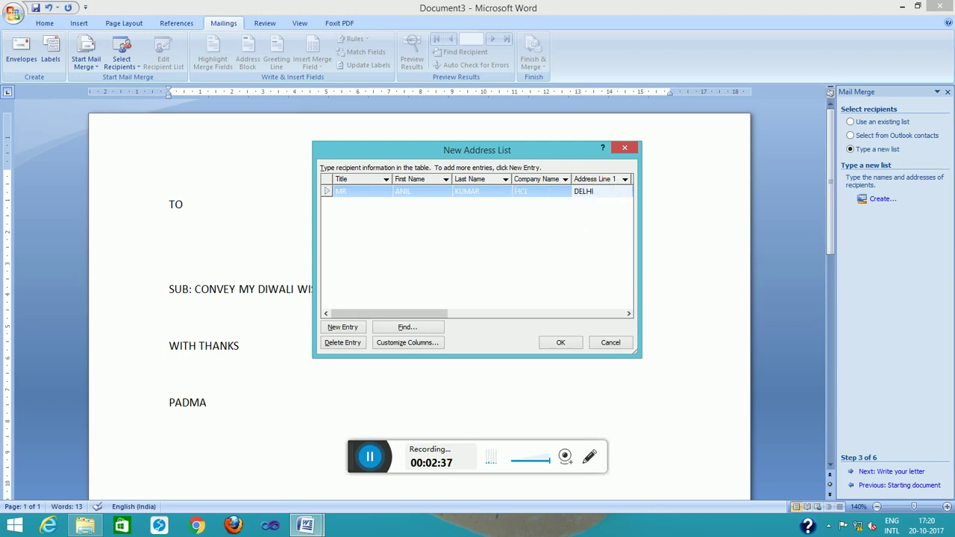
Add a second recipient: title MR, first and last name, company HP and address
left_click(343, 326)
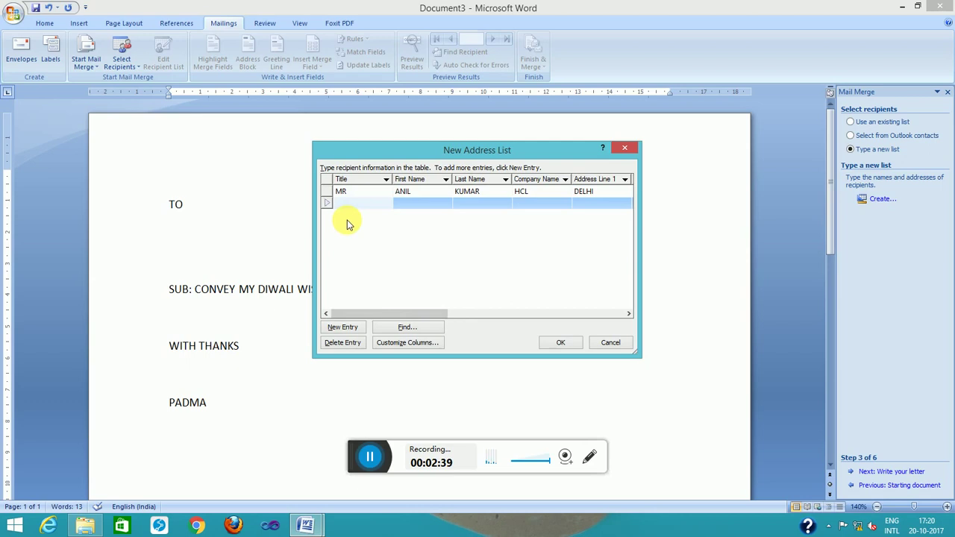
type("MR")
key("Tab")
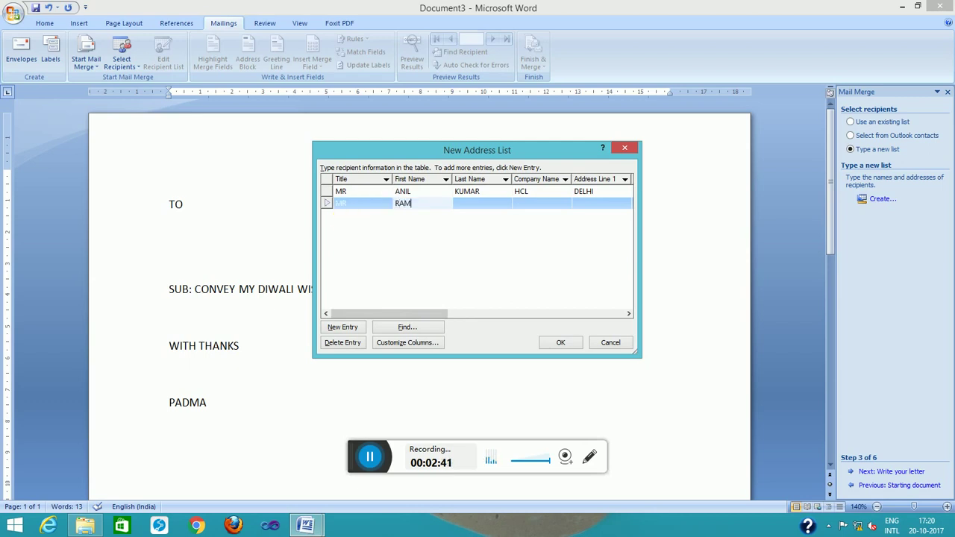
key("Tab")
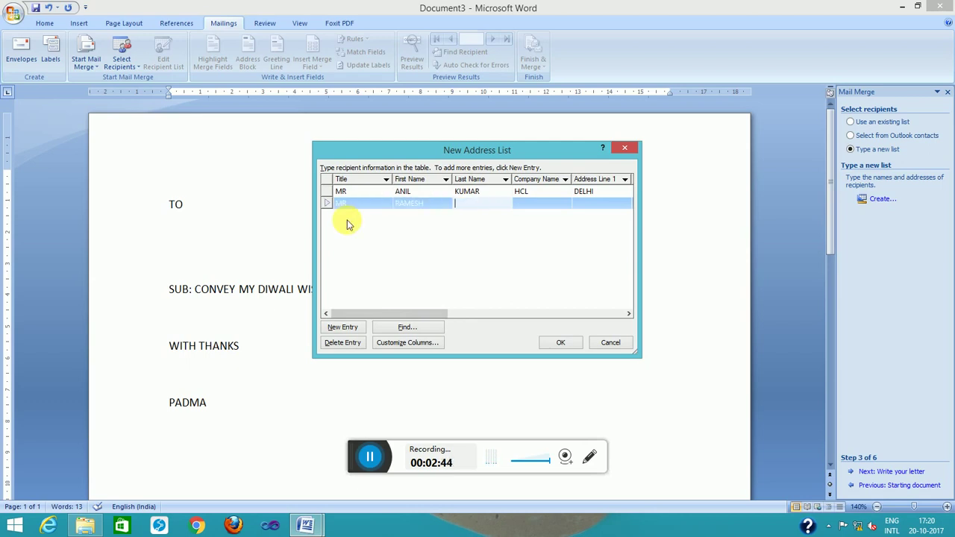
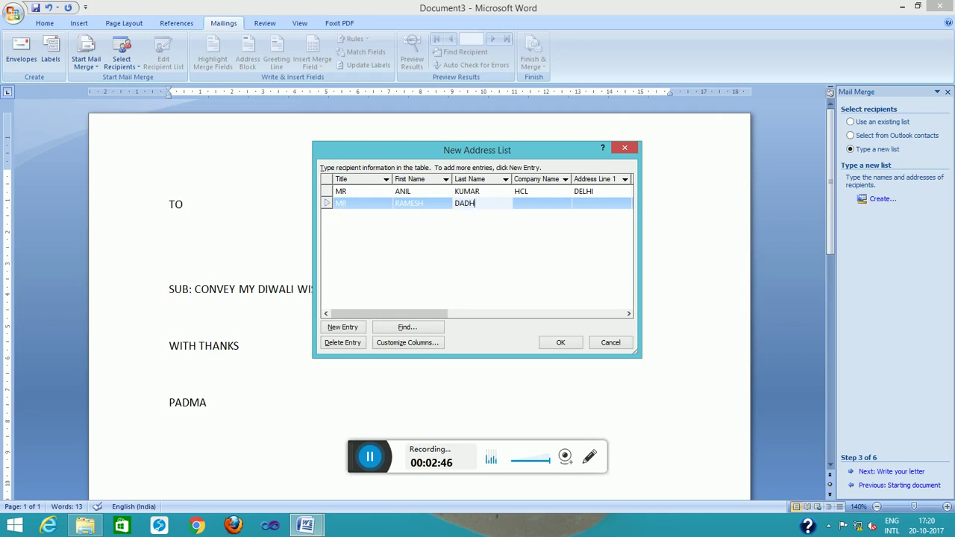
key("Tab")
type("HP")
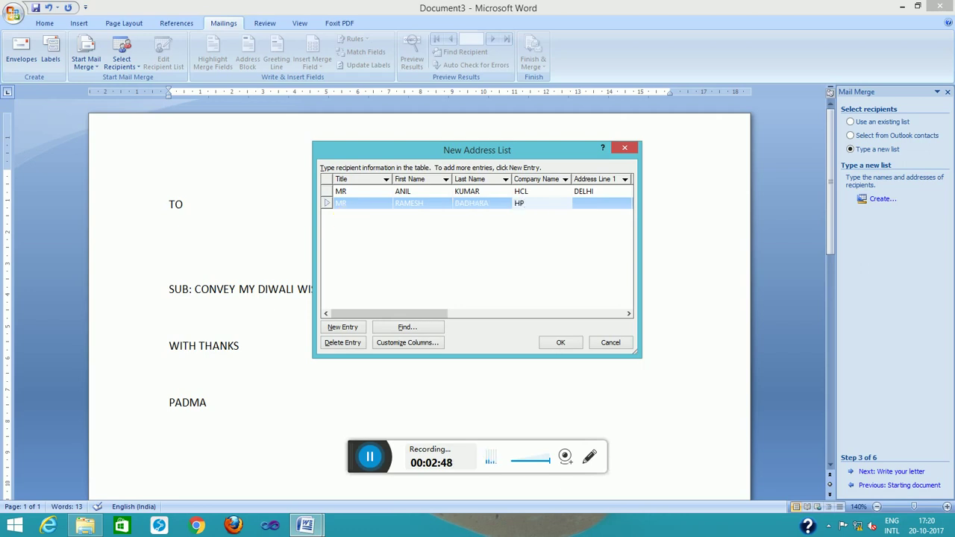
key("Tab")
type("W")
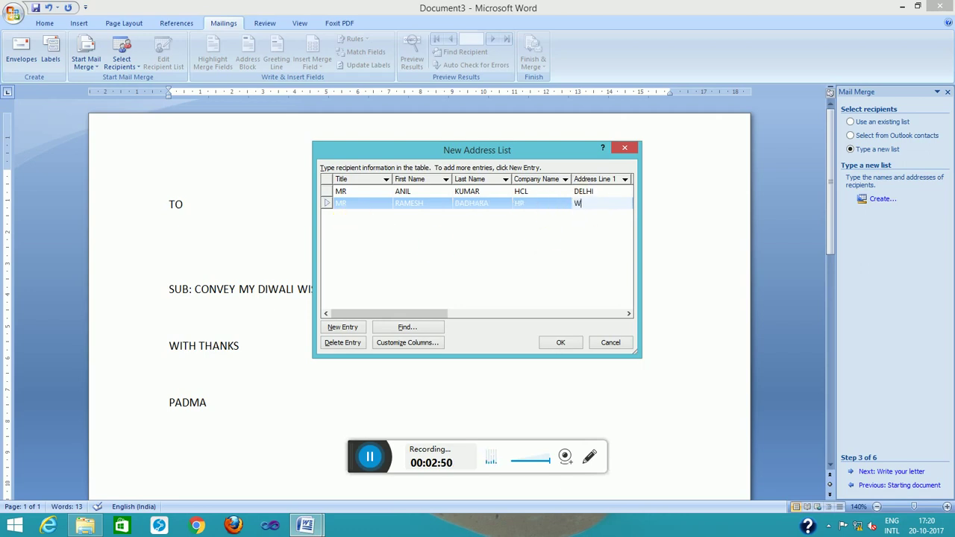
type("B")
Add a third recipient titled MRS with name and address, correcting her company to HP
left_click(344, 327)
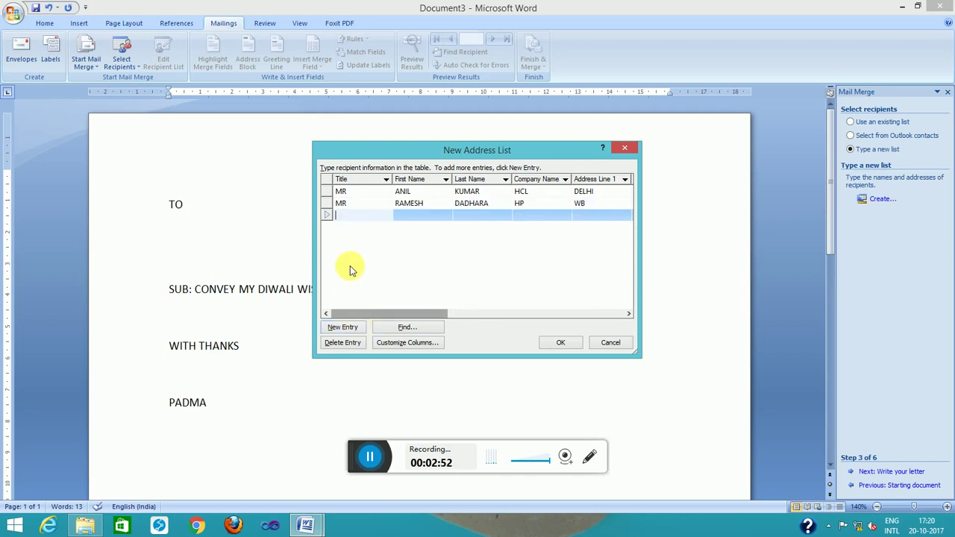
type("MRS")
key("Tab")
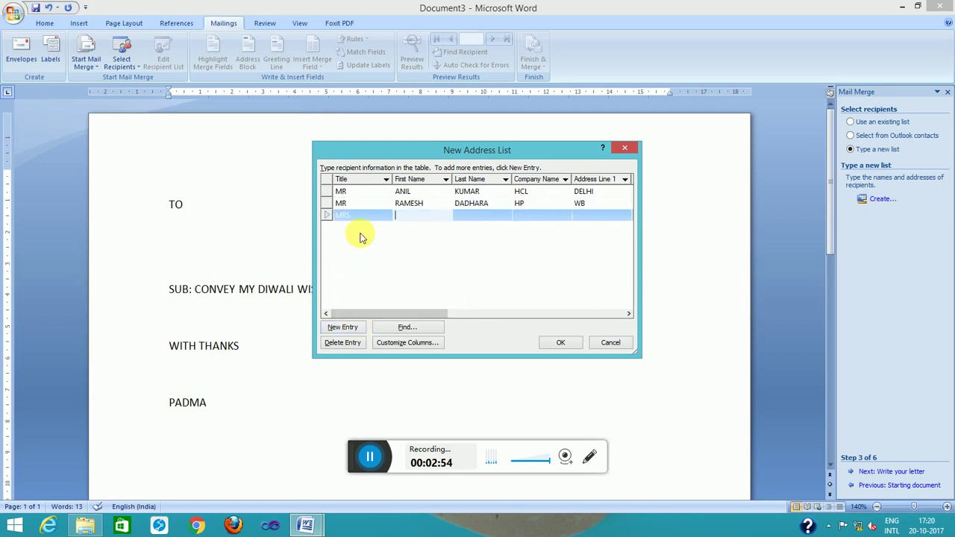
type("KALYANI")
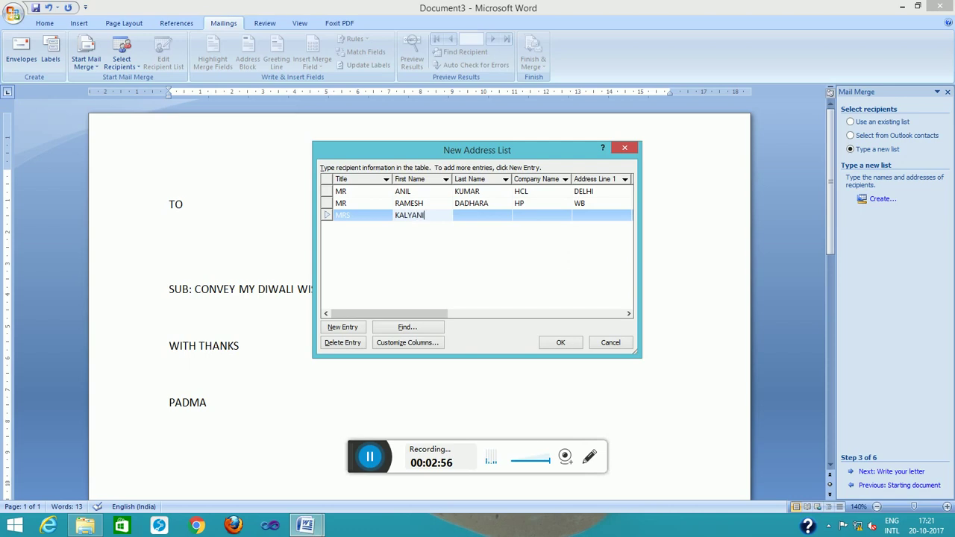
key("Tab")
type("HP")
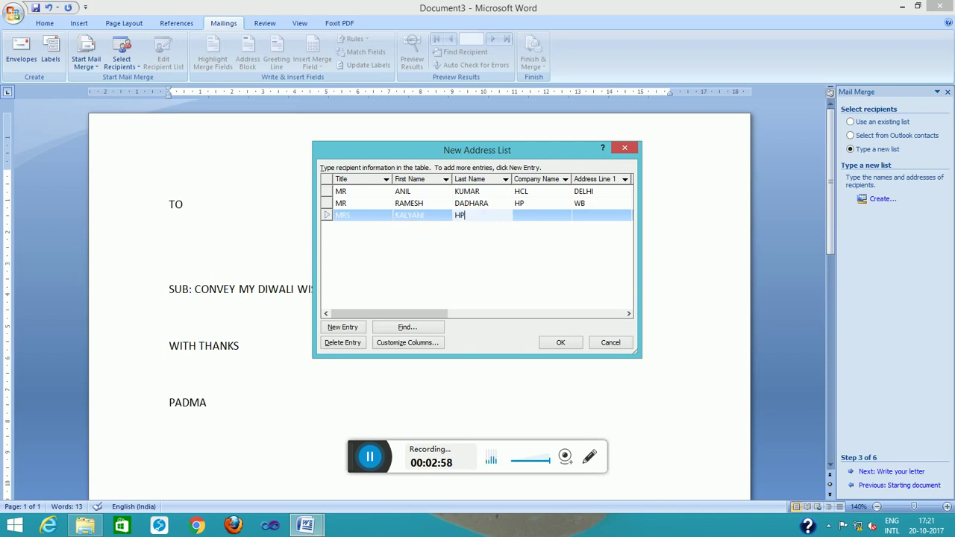
key("Tab")
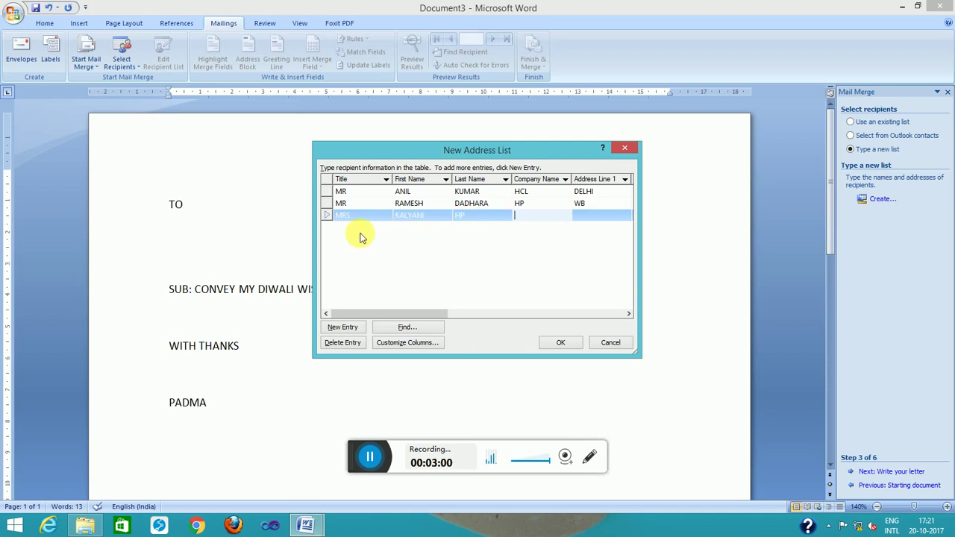
type("PATNA")
key("Tab")
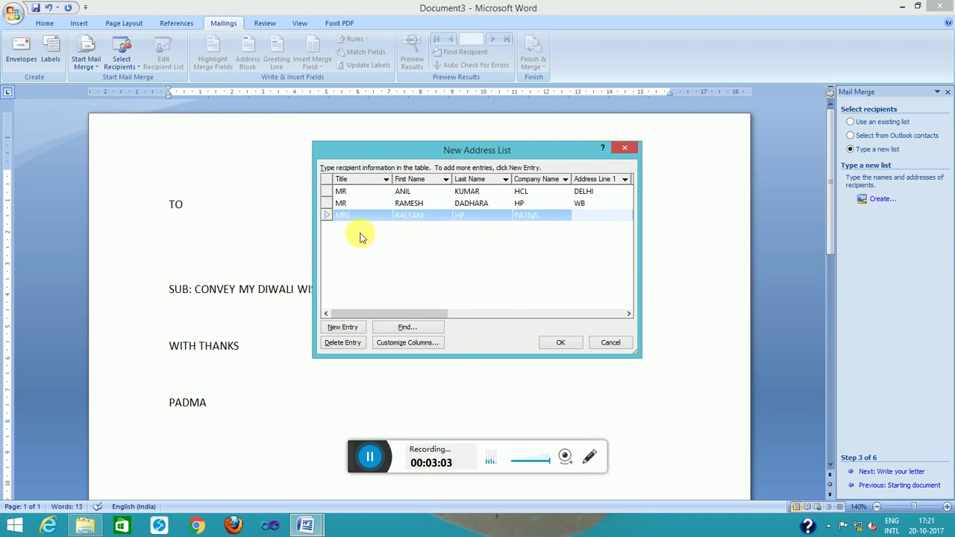
type("PATNA")
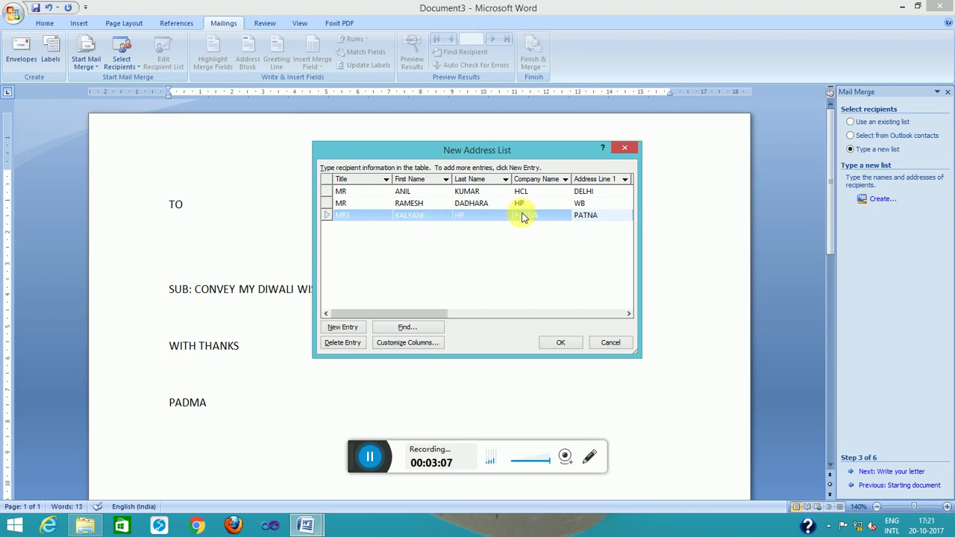
left_click(531, 214)
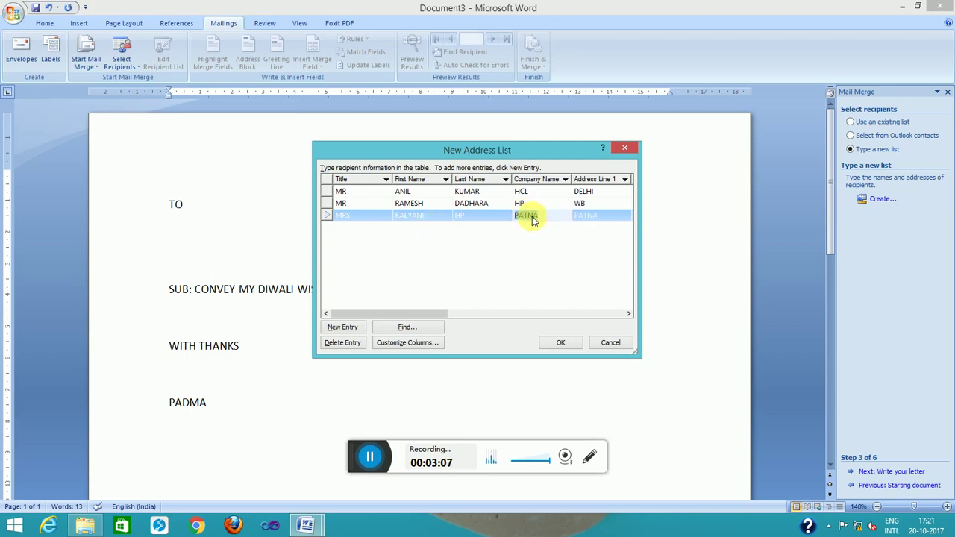
type("HP")
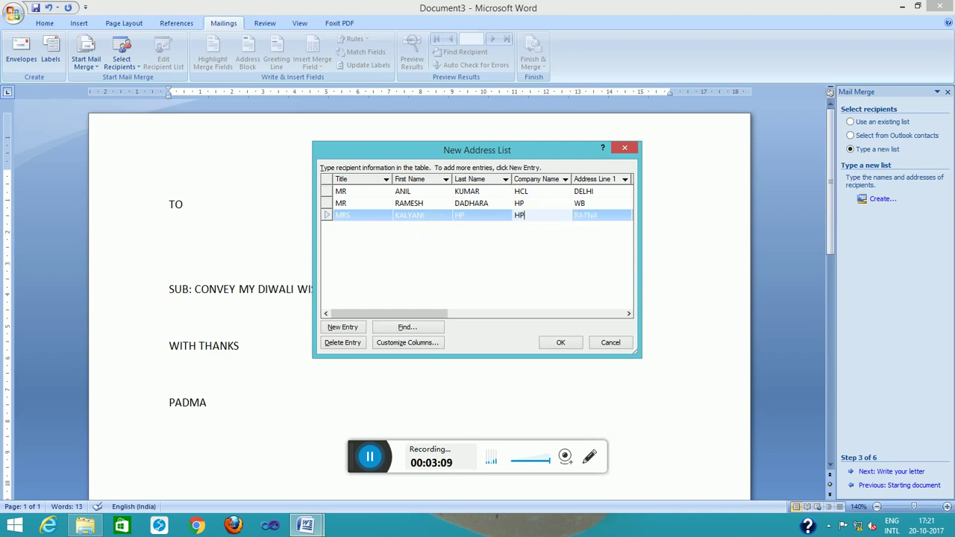
left_click(601, 216)
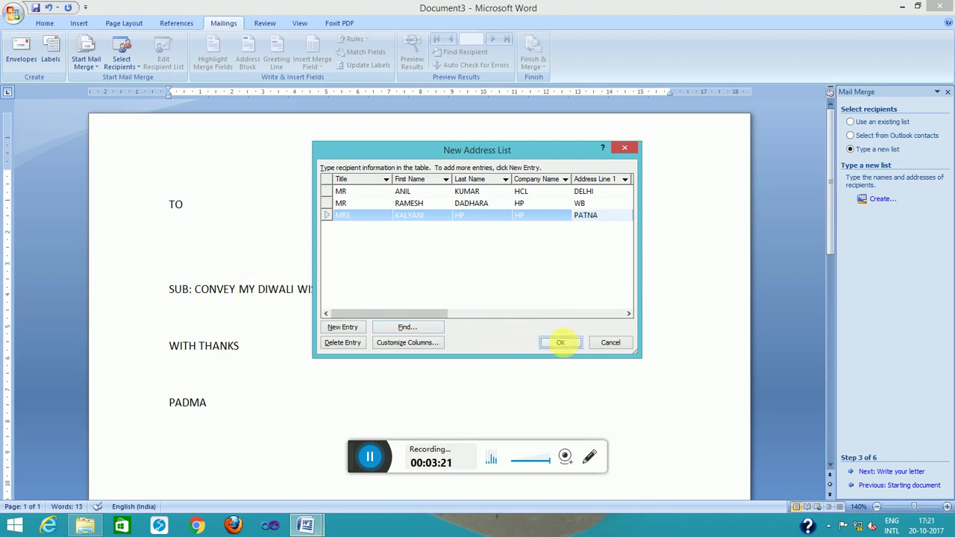
Save the recipient list as ADDRESS and confirm all three recipients for the merge
left_click(561, 342)
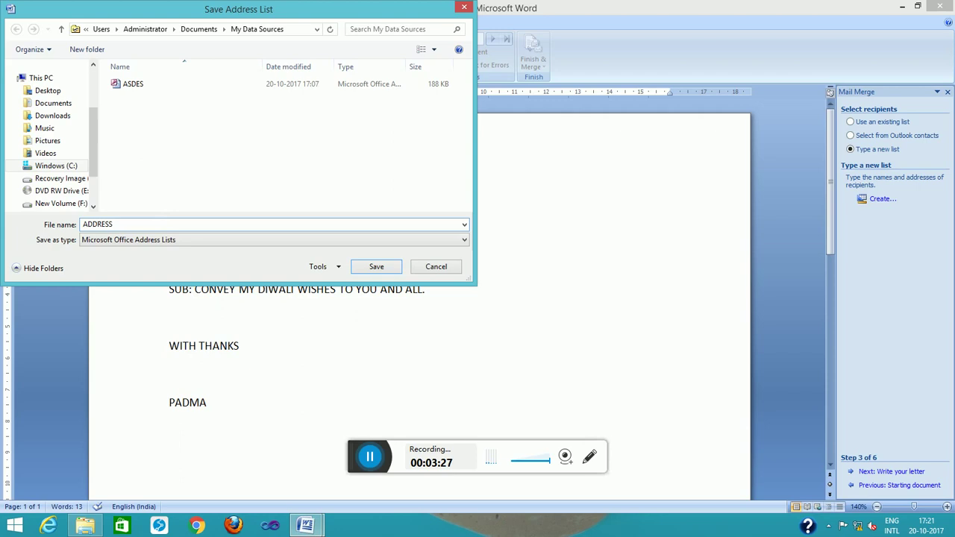
key("Return")
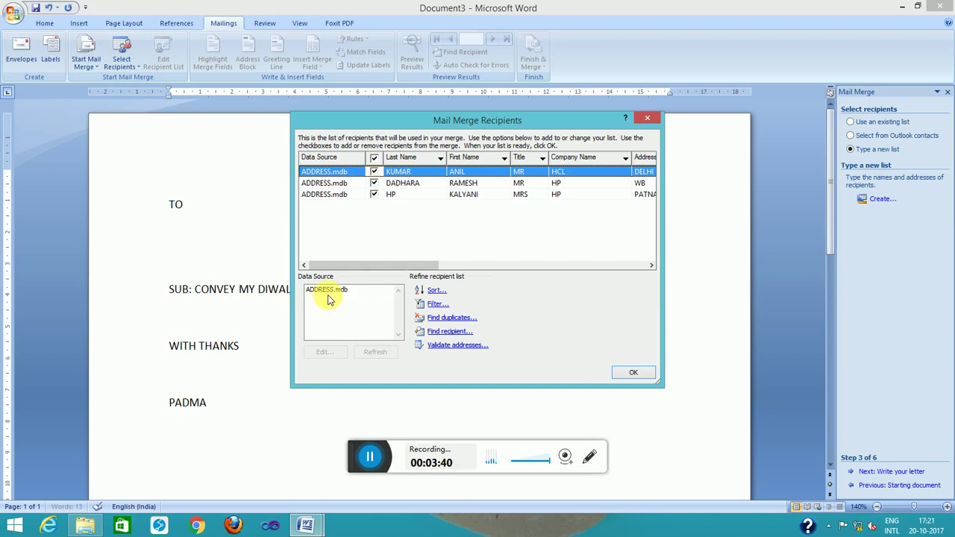
left_click(633, 375)
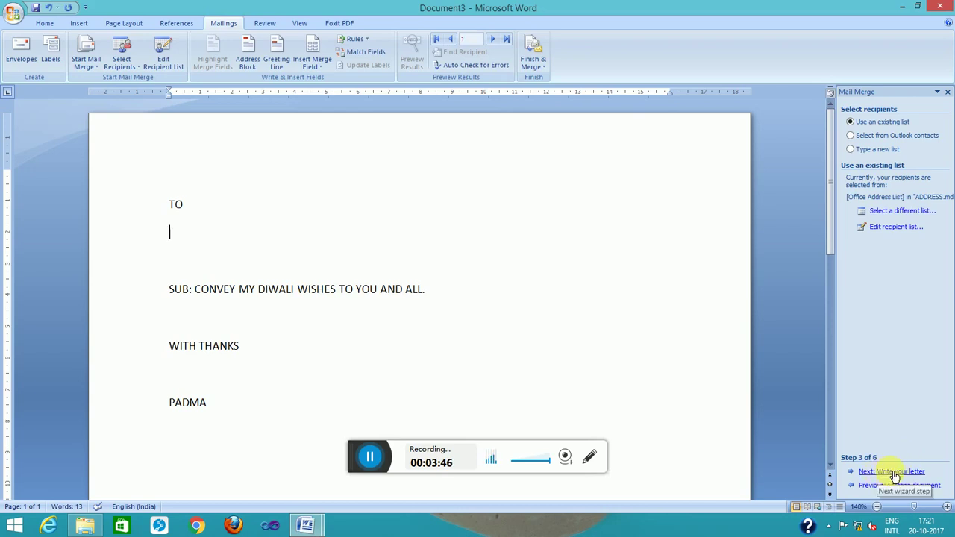
Advance to writing the letter and insert Title, First_Name and Last_Name merge fields under TO
left_click(892, 473)
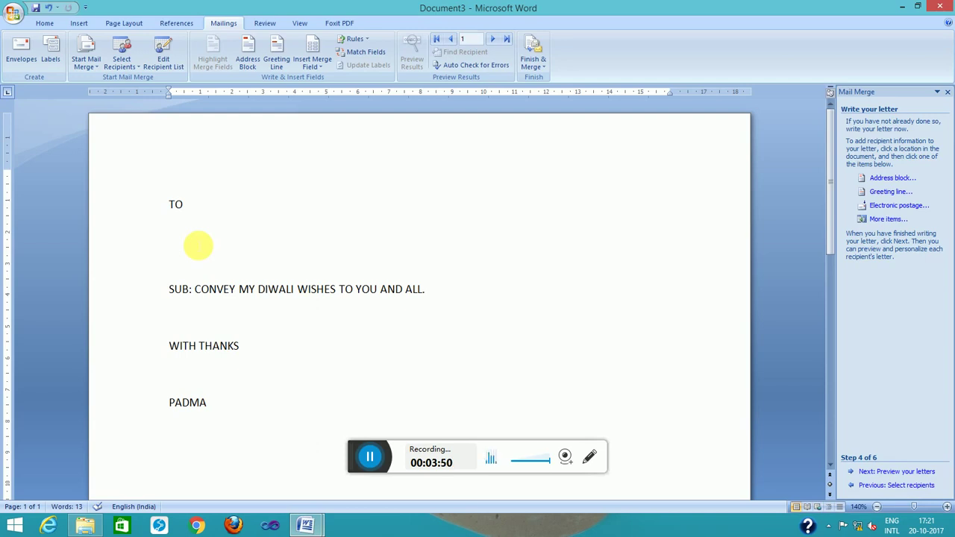
left_click(889, 220)
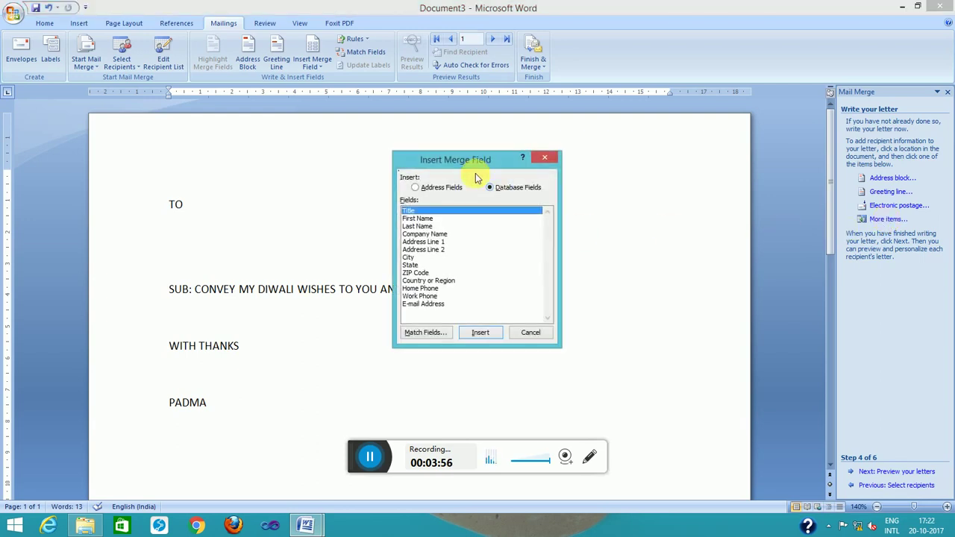
double_click(415, 212)
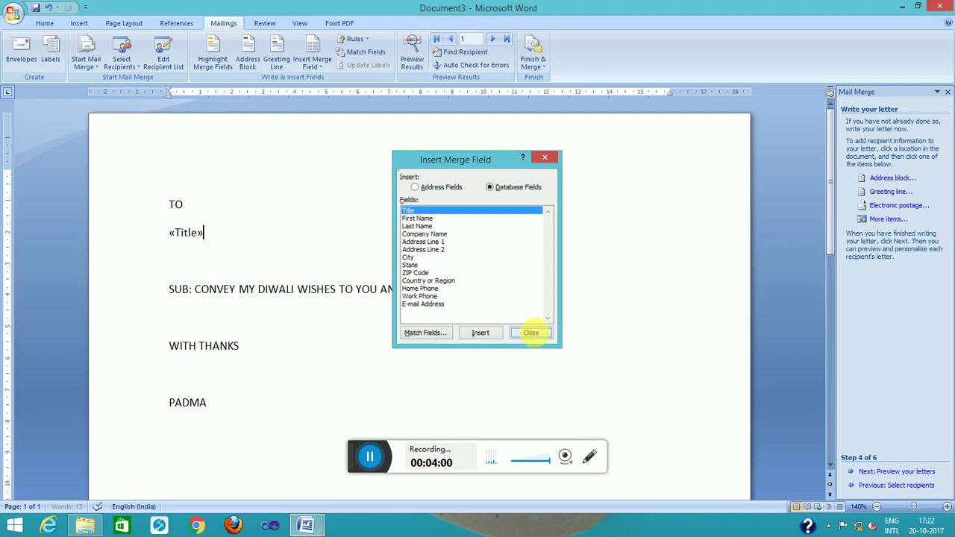
left_click(530, 332)
left_click(888, 220)
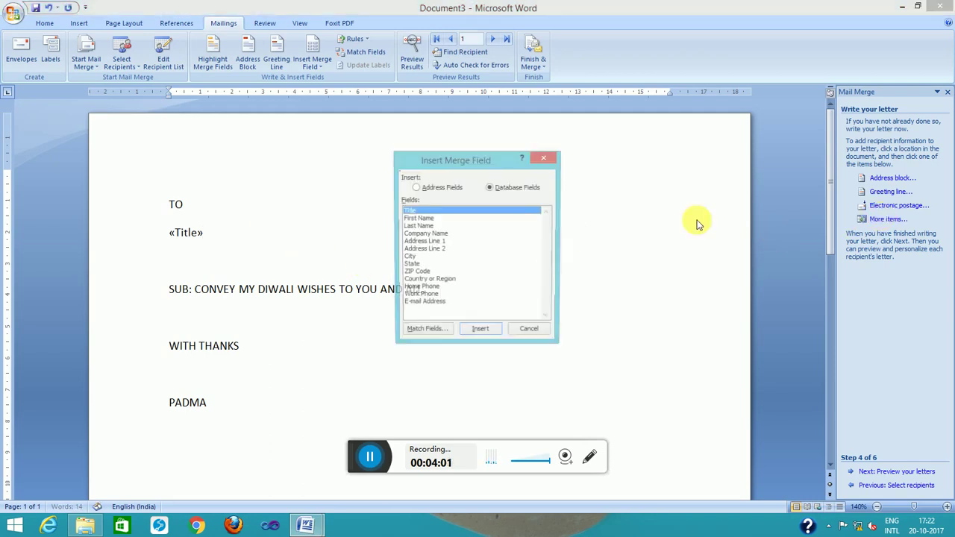
double_click(417, 219)
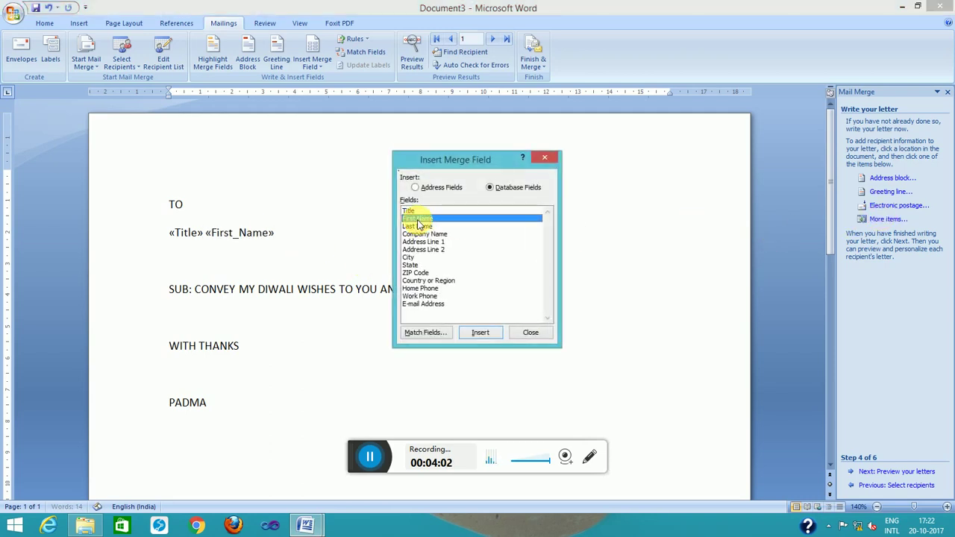
left_click(527, 333)
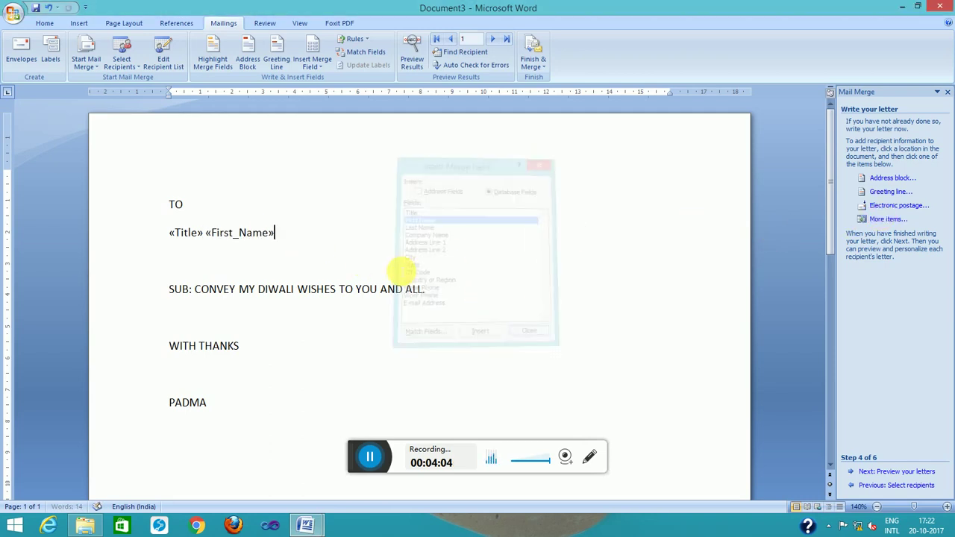
left_click(891, 221)
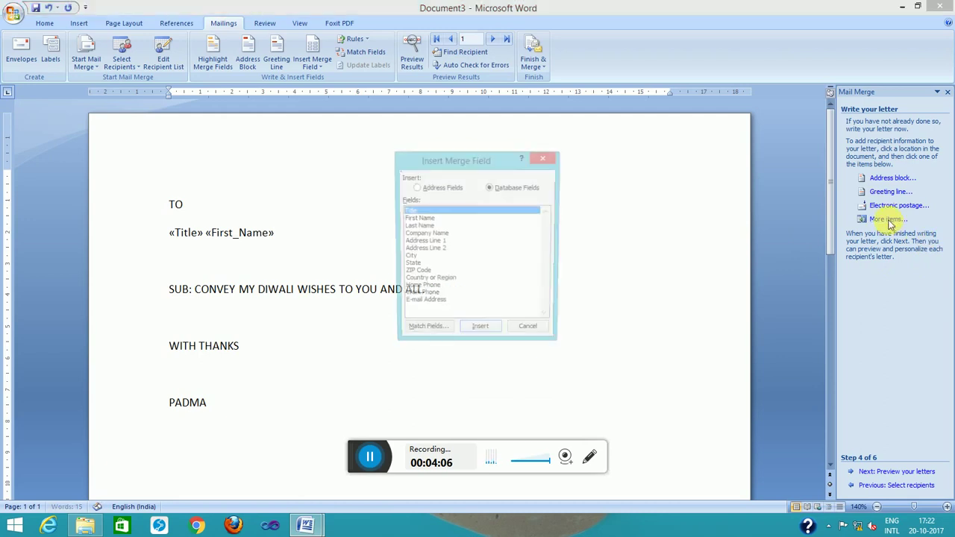
double_click(423, 226)
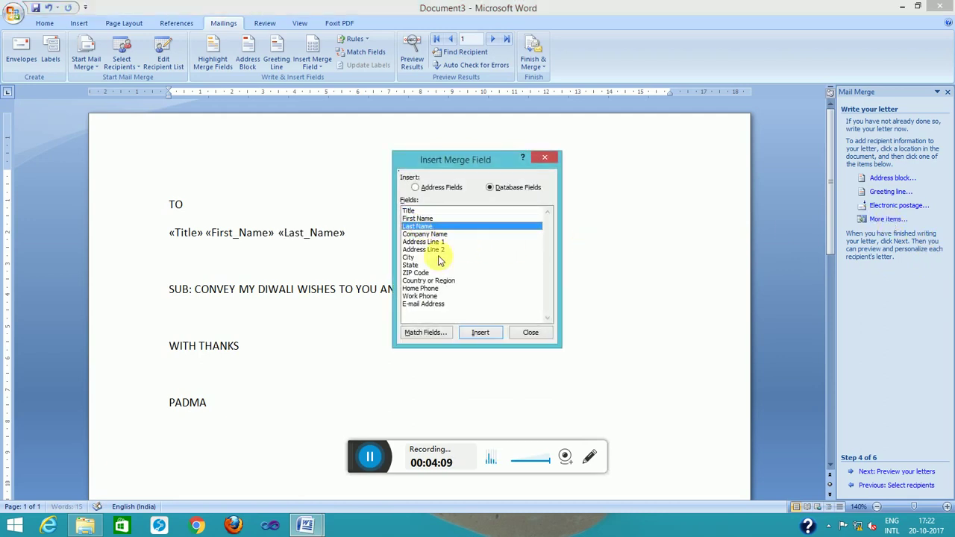
left_click(527, 333)
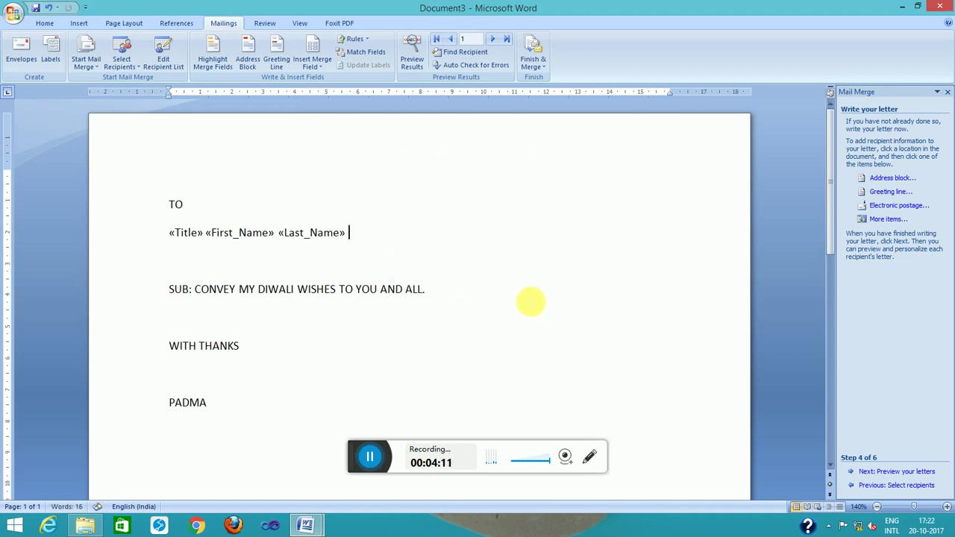
On a new line, insert the Company_Name and Address_Line_1 merge fields
key("Return")
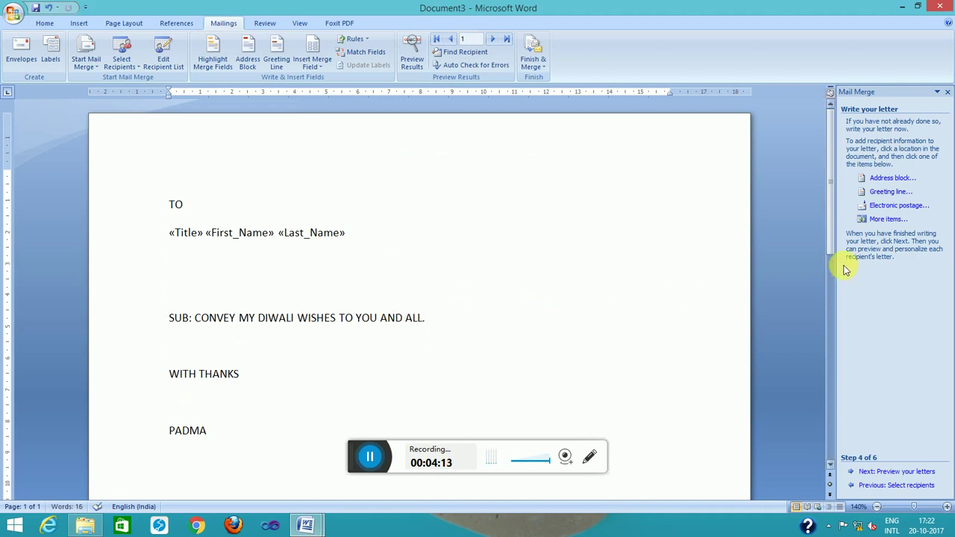
left_click(888, 220)
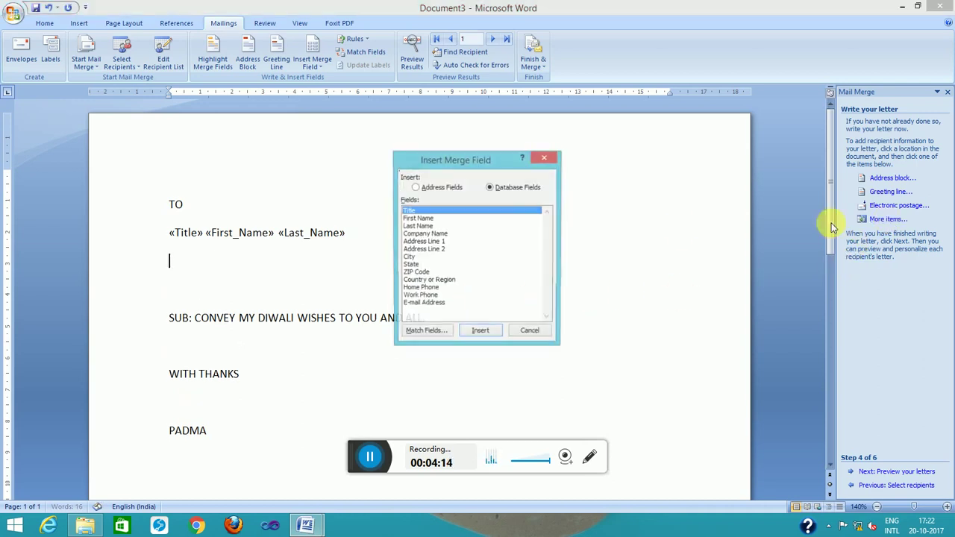
double_click(425, 234)
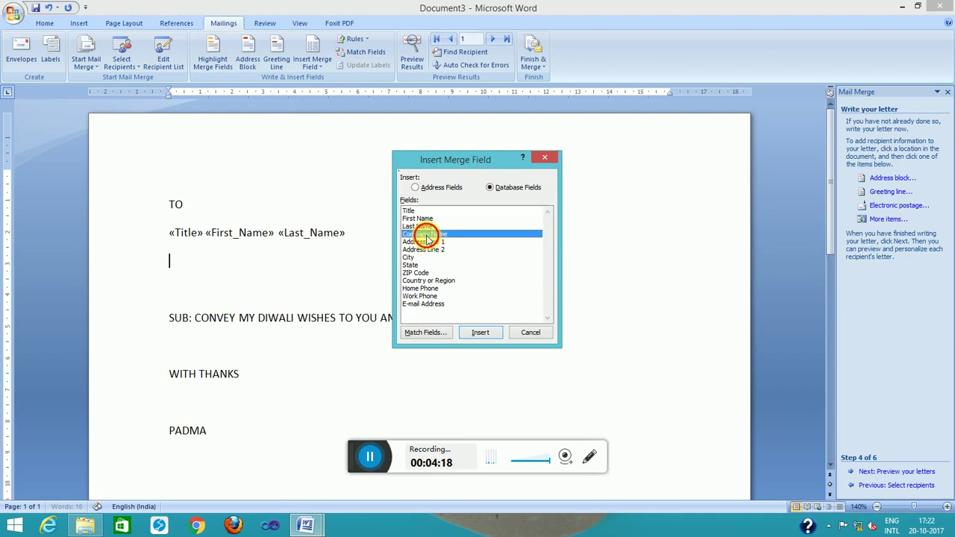
left_click(531, 332)
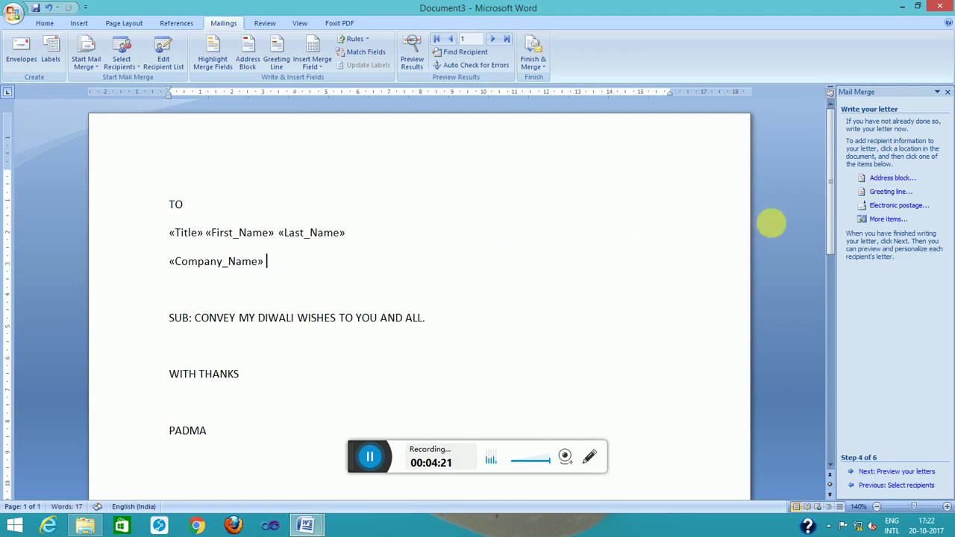
left_click(880, 220)
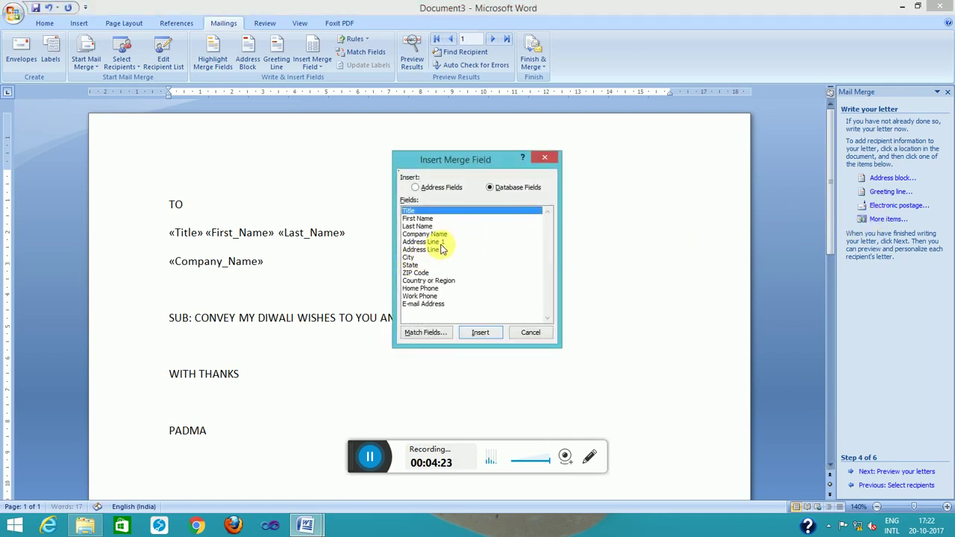
double_click(440, 243)
left_click(530, 332)
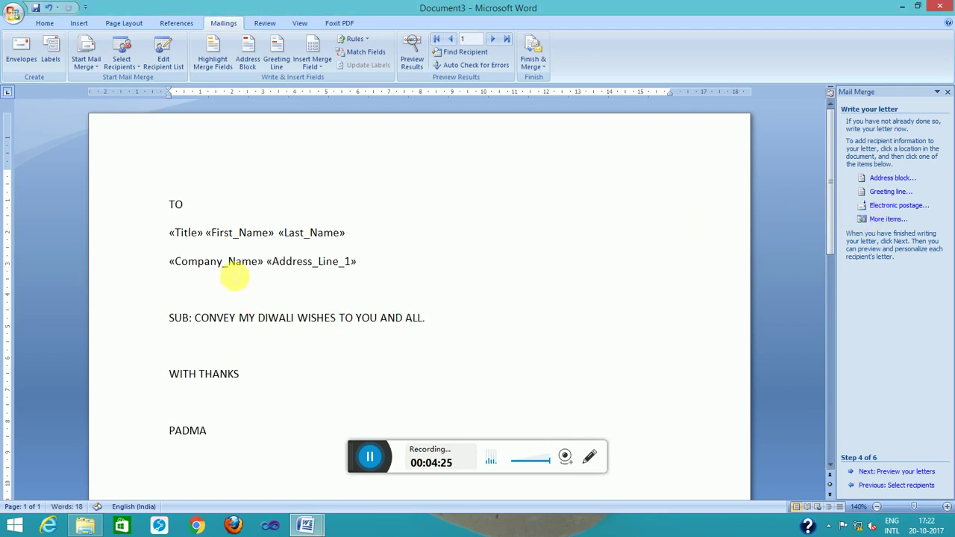
Preview the letters, then merge all records into a new document of individual letters
left_click(881, 471)
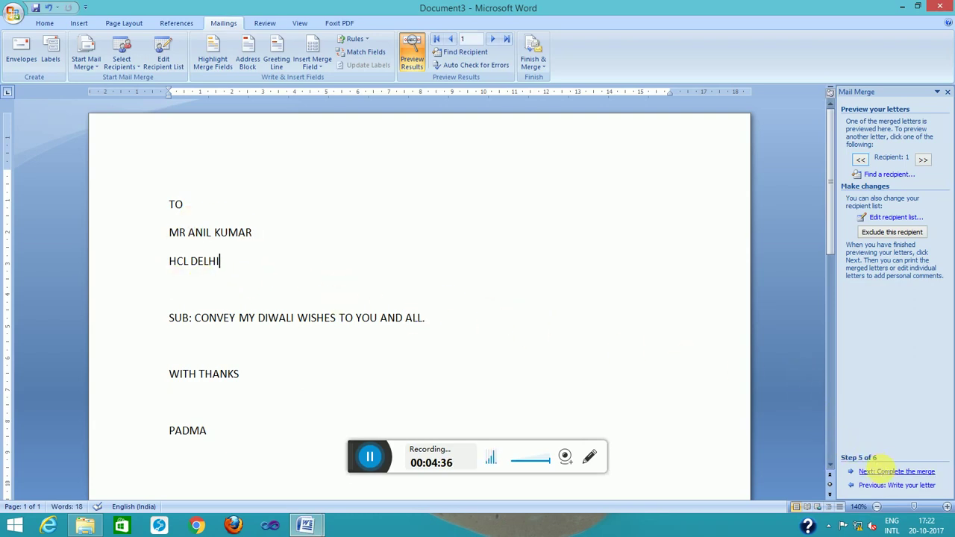
left_click(887, 471)
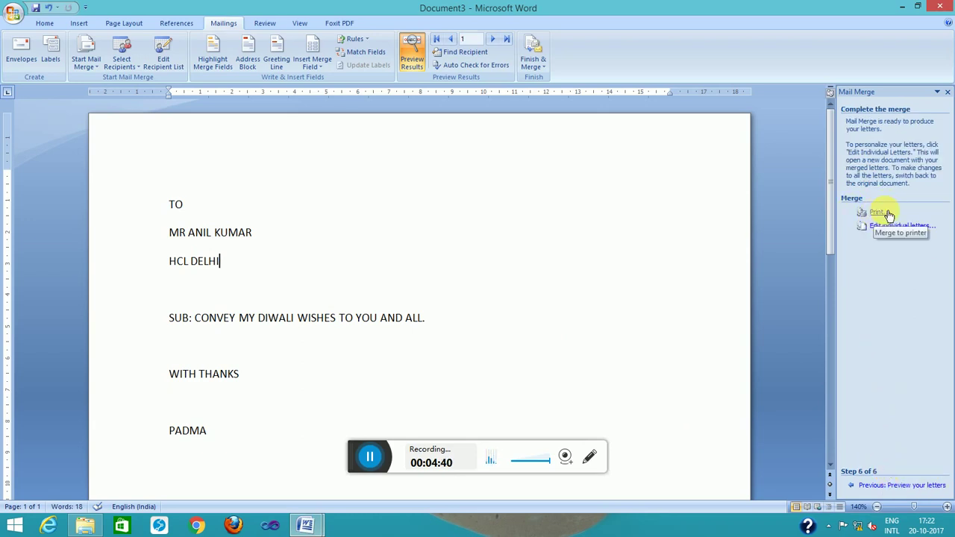
left_click(861, 215)
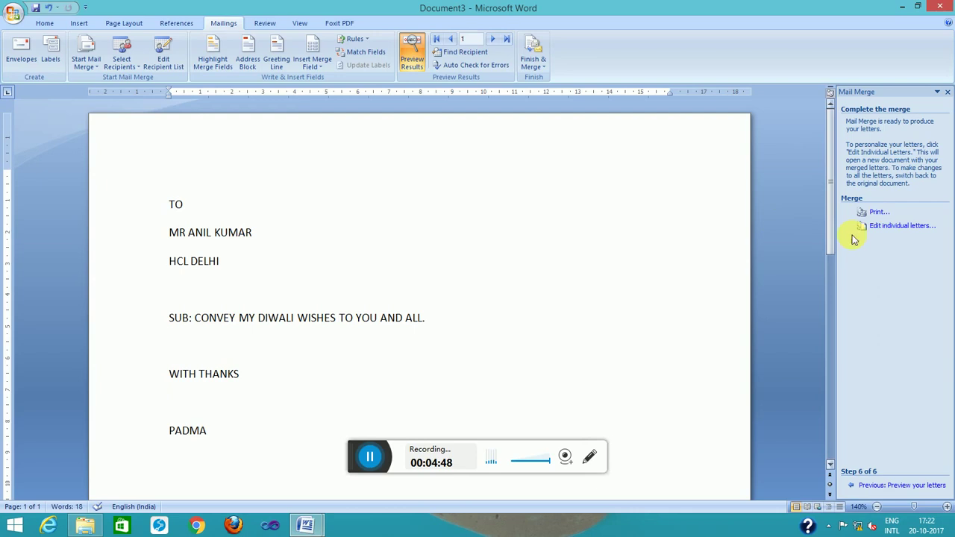
left_click(906, 227)
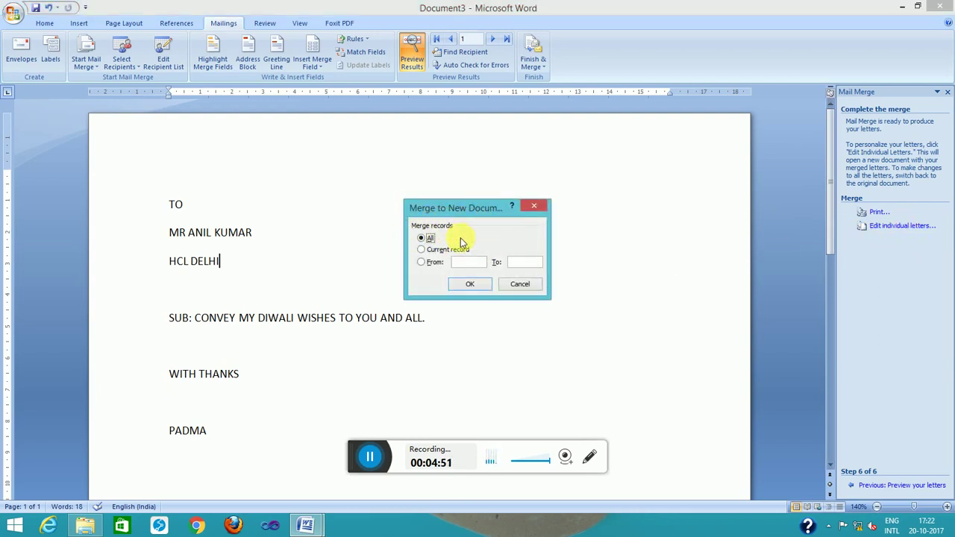
left_click(468, 285)
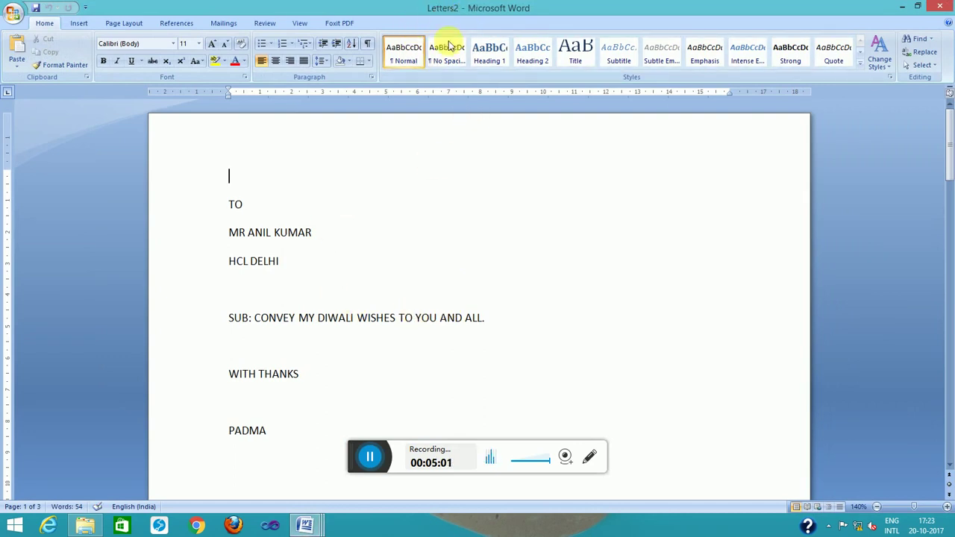
scroll(337, 252, "down", 5)
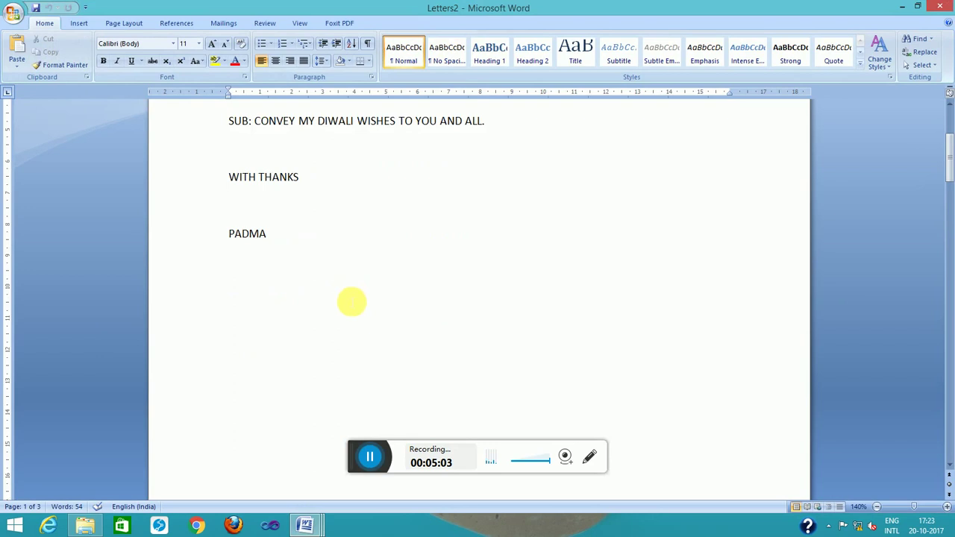
scroll(351, 301, "down", 20)
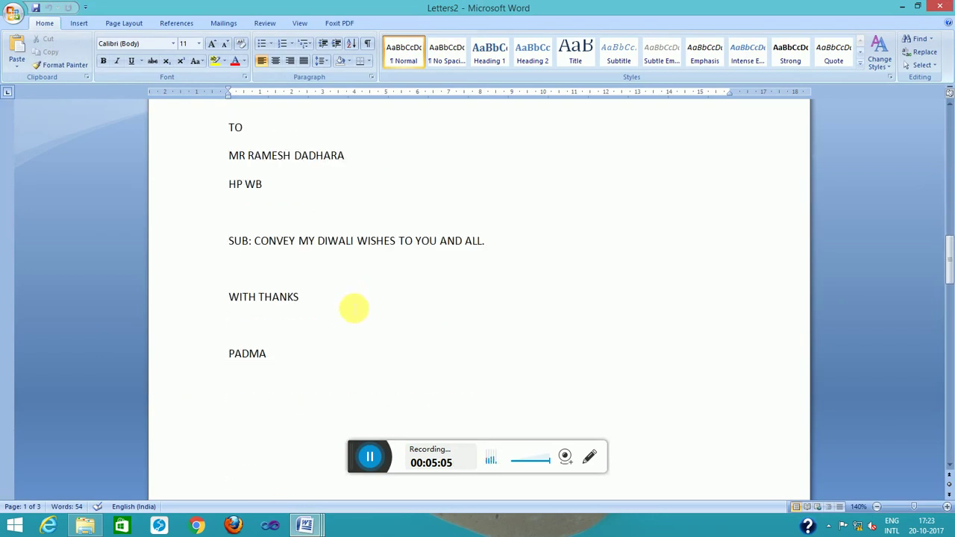
left_click(267, 224)
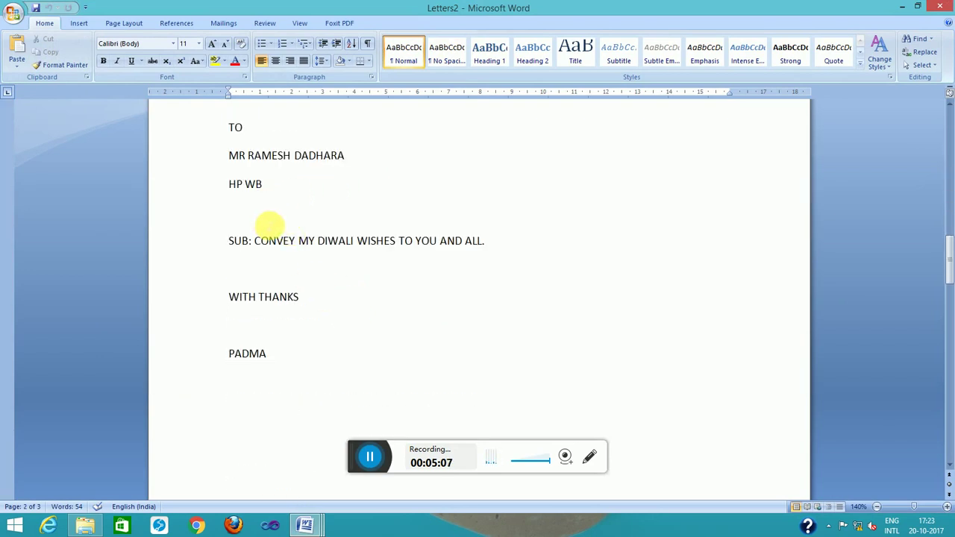
scroll(269, 224, "down", 20)
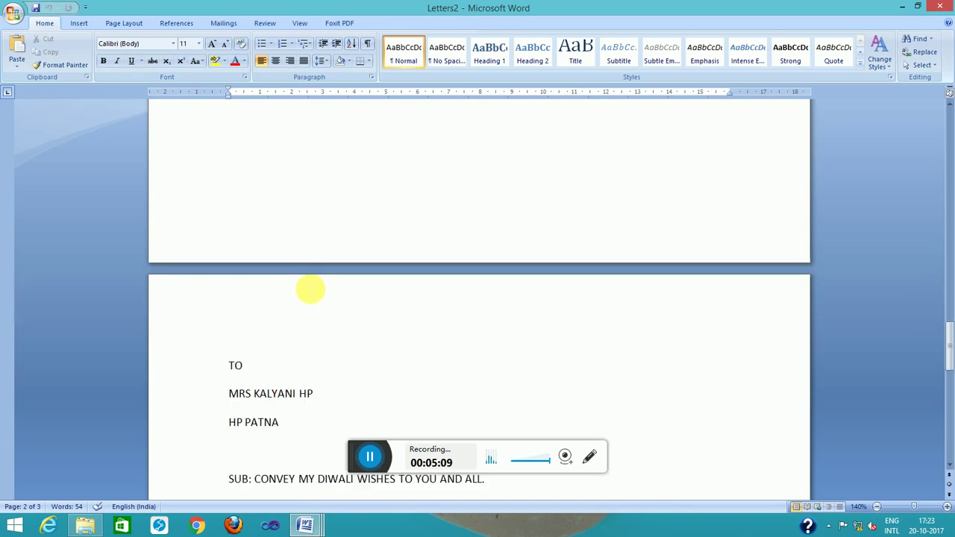
scroll(311, 290, "down", 4)
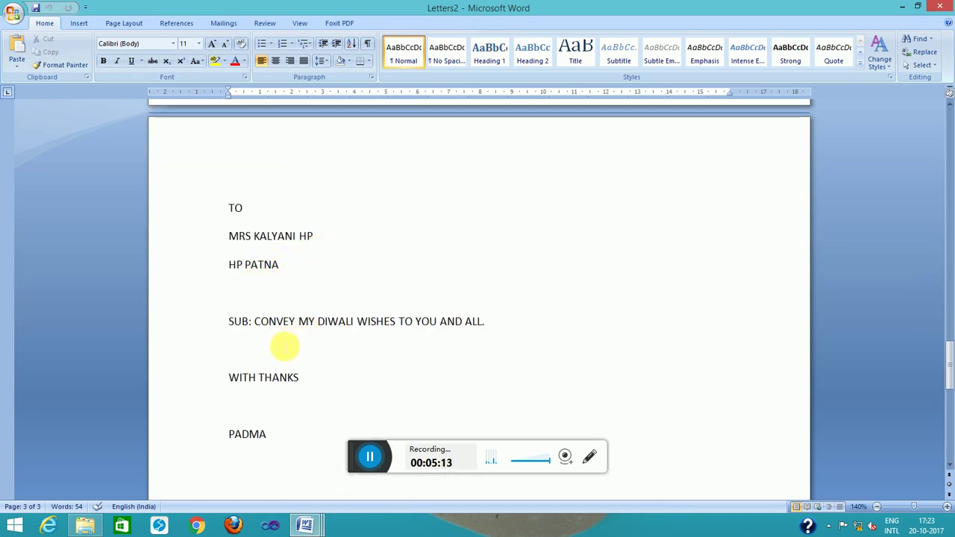
left_click(337, 345)
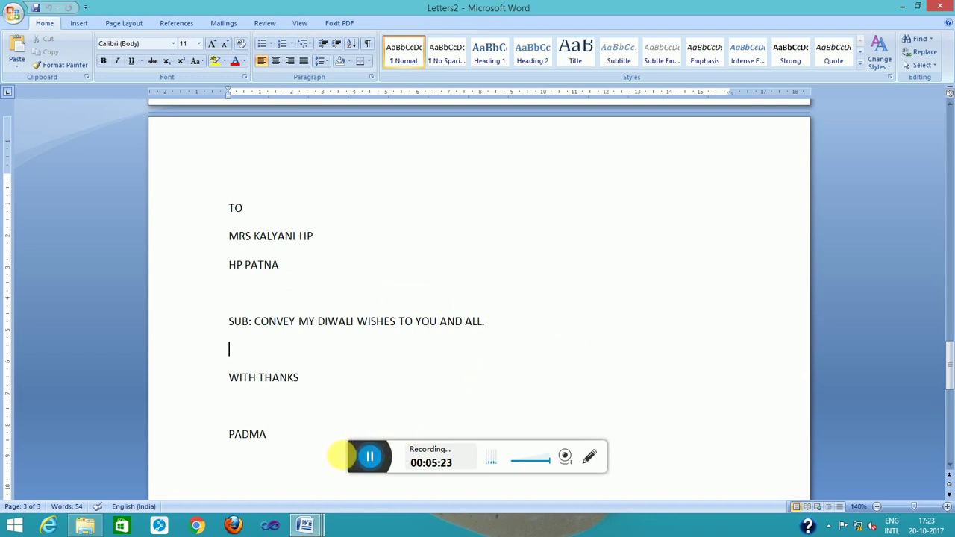
left_click_drag(356, 457, 687, 476)
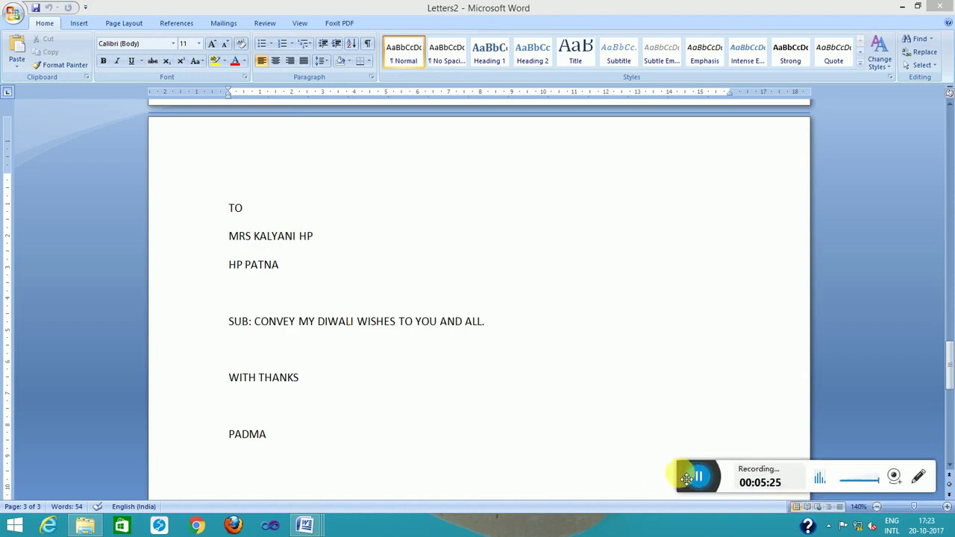